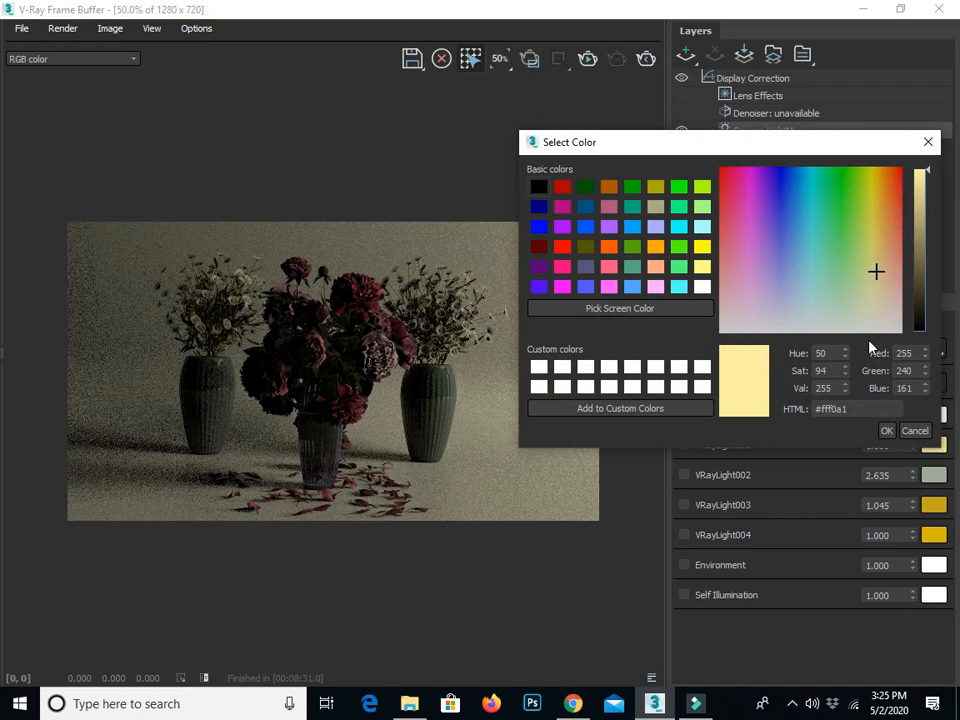
Set the VRayLight001 color to pure white (#ffffff) in the light mix.
drag(920, 295, 931, 168)
drag(884, 316, 910, 360)
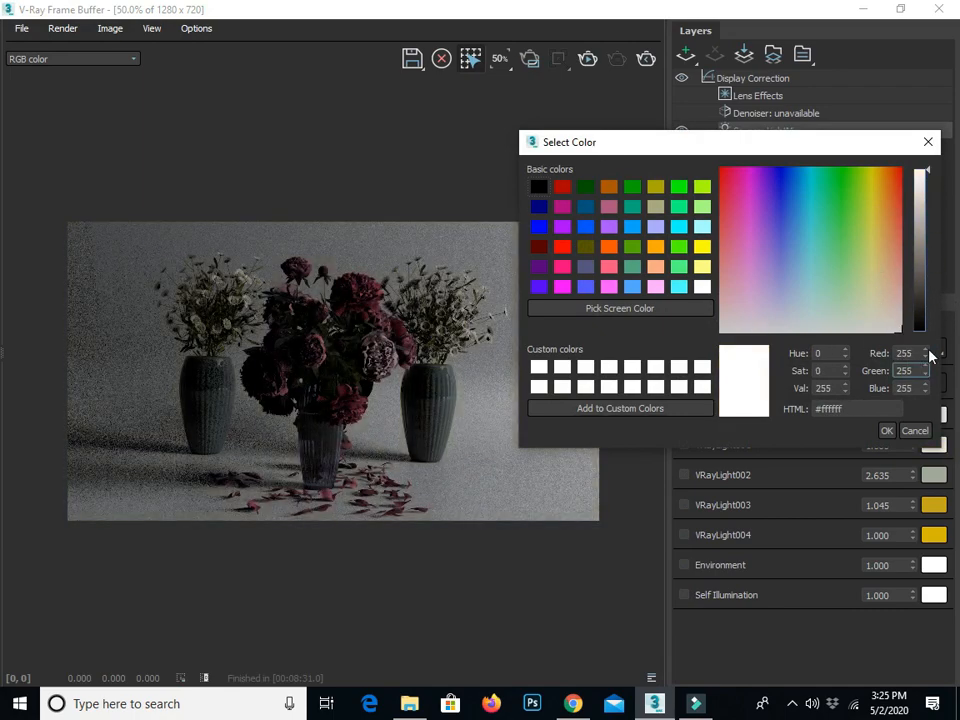
click(886, 431)
Enable VRayLight002 in the light mix and set its color to a pale peach (#ffe6d9).
click(710, 479)
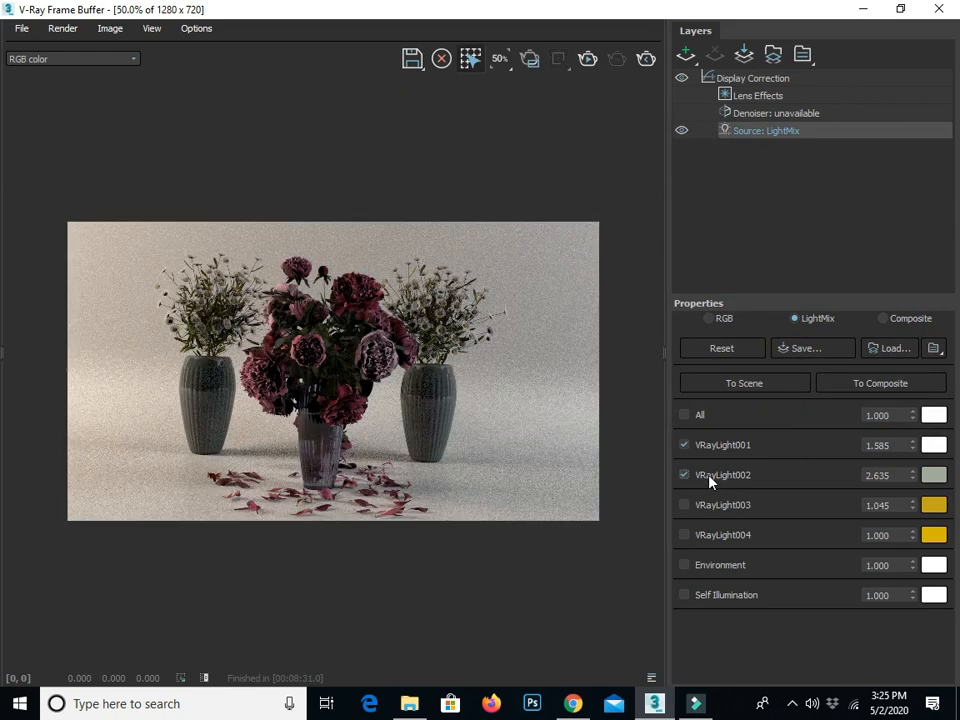
click(933, 474)
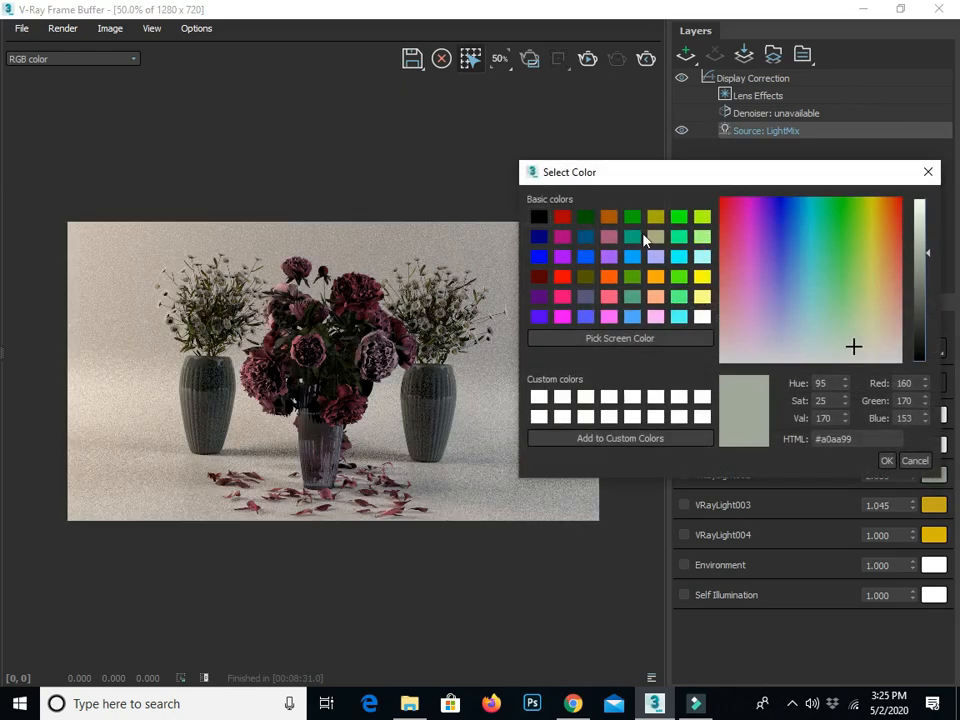
click(656, 301)
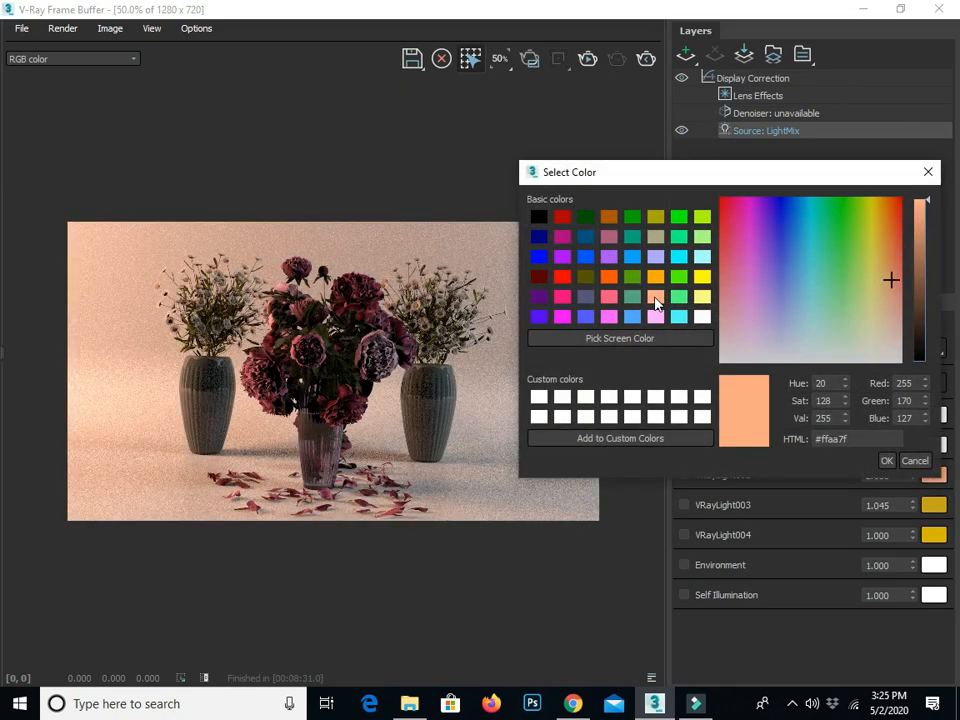
drag(892, 286, 892, 341)
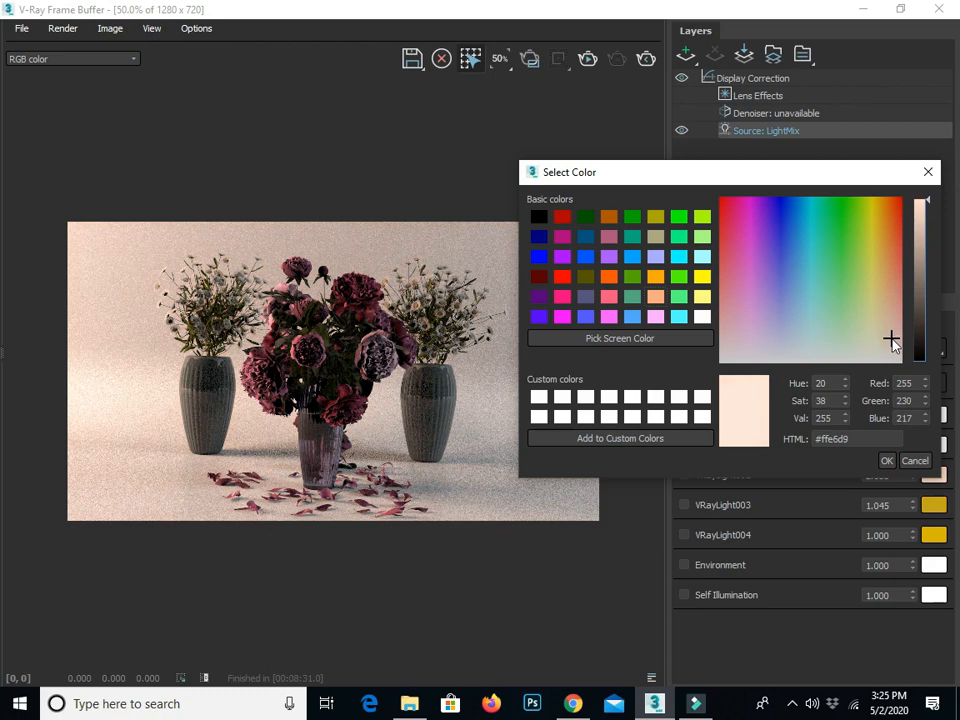
click(887, 460)
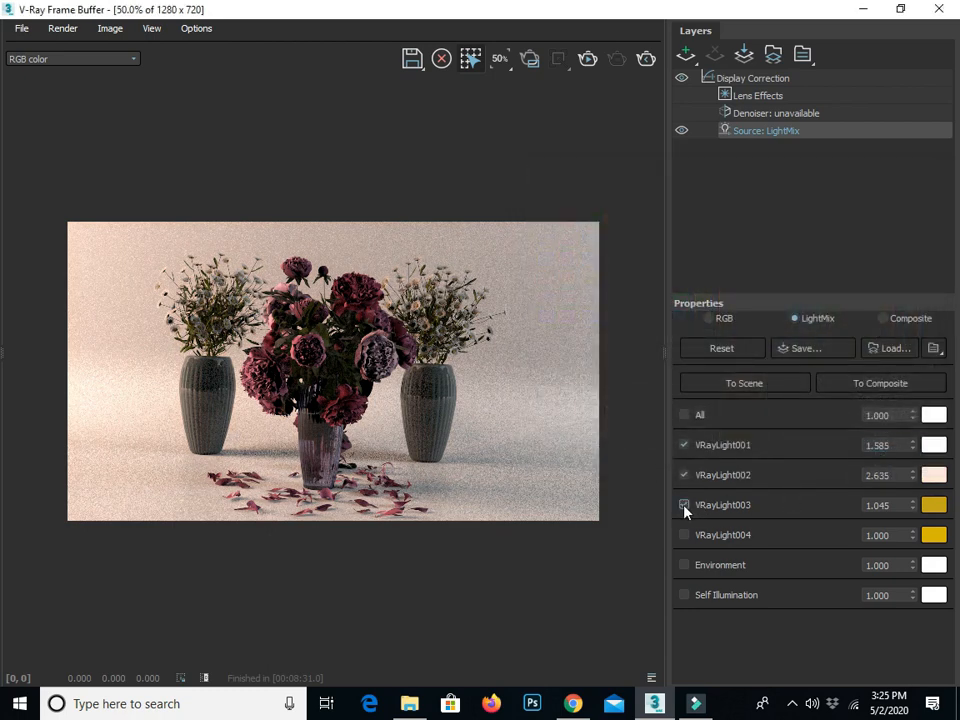
Enable VRayLight003 in the light mix and recolor it to a neutral light gray.
click(684, 505)
click(933, 505)
drag(800, 265, 854, 393)
click(887, 490)
Set the VRayLight004 color to white (#ffffff) and include the light in the mix.
click(934, 535)
click(741, 277)
drag(741, 277, 843, 397)
drag(920, 396, 946, 204)
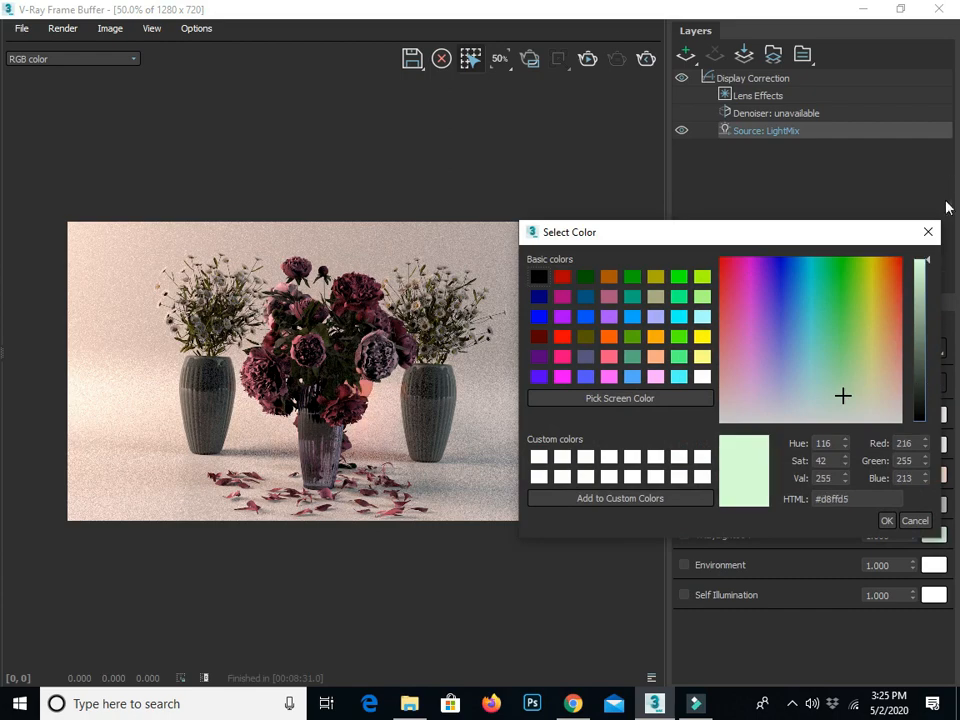
drag(880, 390, 956, 405)
drag(878, 347, 955, 477)
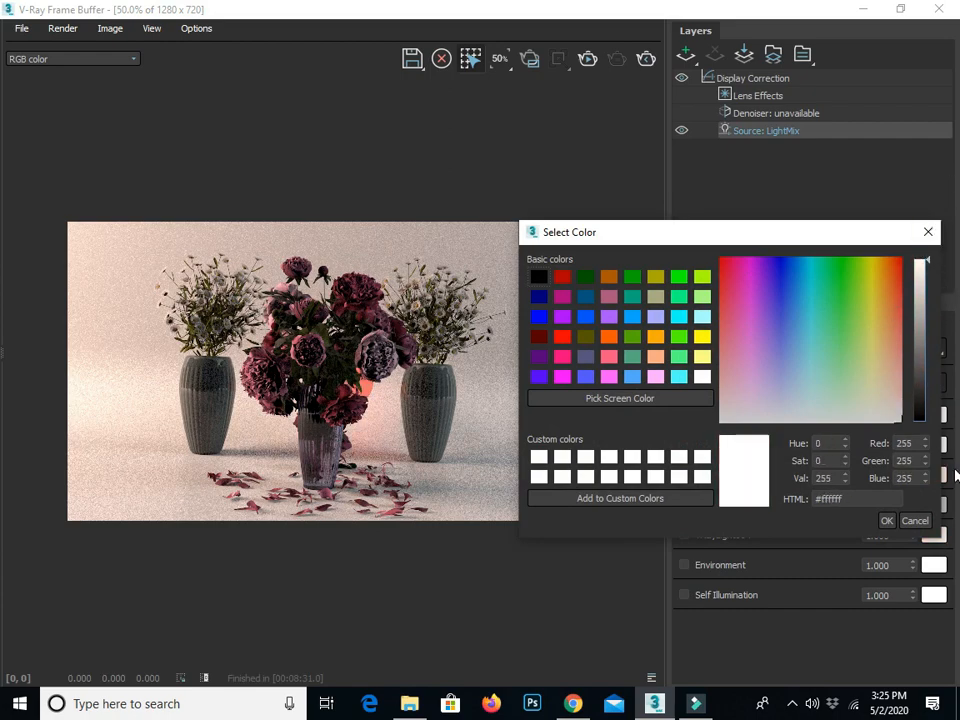
click(880, 519)
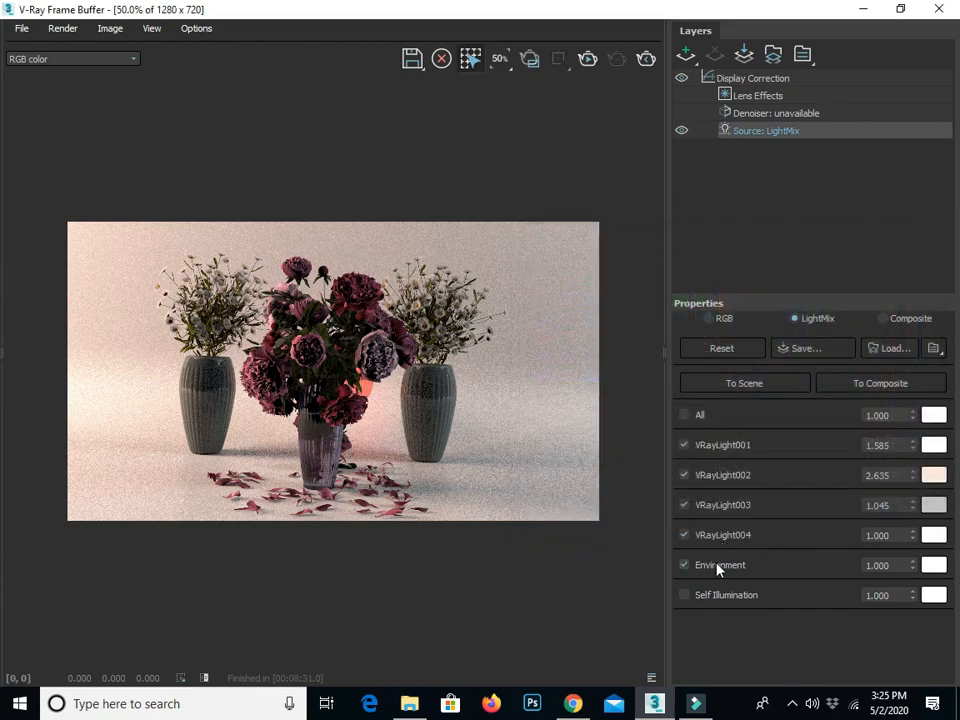
Exclude the Environment from the light mix and set the VRayLight001 intensity to 2.140.
click(717, 565)
double_click(910, 445)
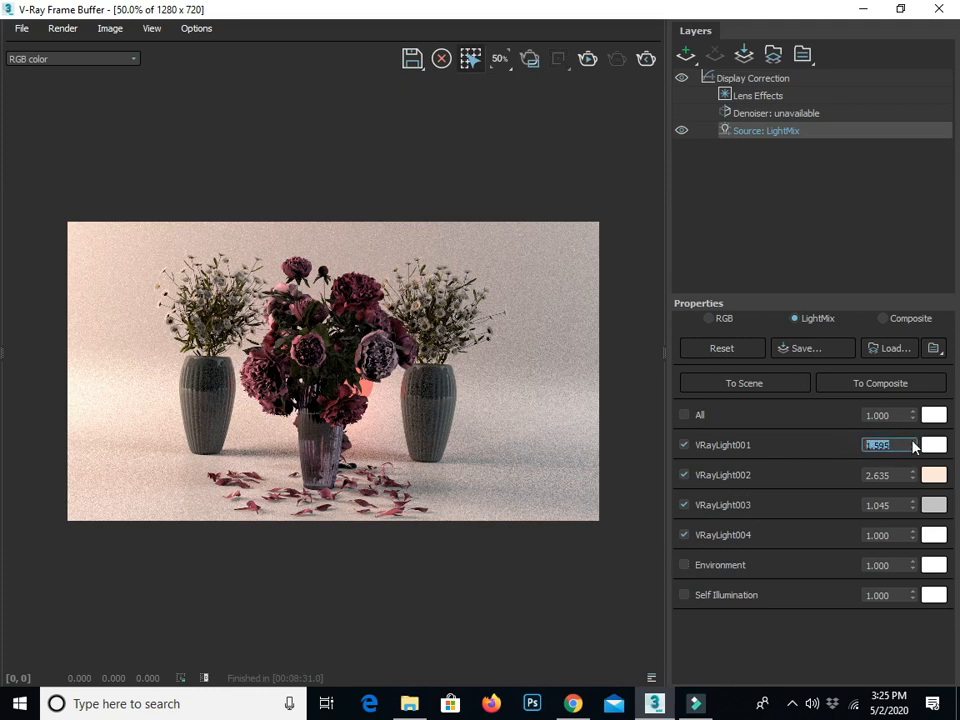
drag(913, 445, 900, 347)
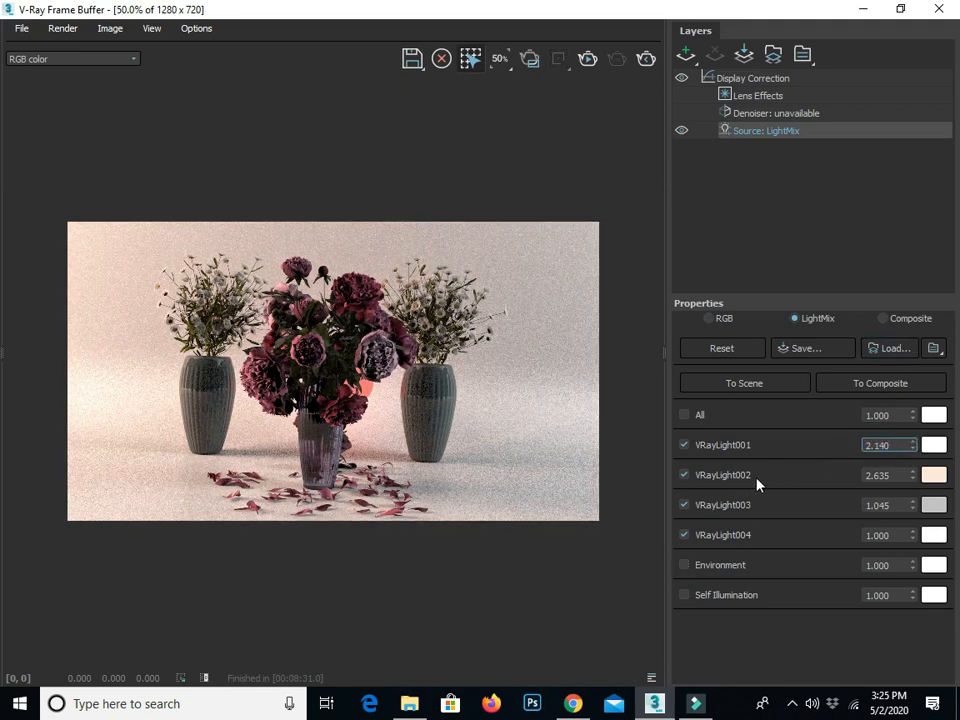
Toggle VRayLight002, VRayLight003 and VRayLight004 to compare their contributions to the rendered image.
click(700, 476)
click(689, 479)
click(688, 508)
click(687, 535)
click(686, 535)
Recolor VRayLight002 to orange (#ff5500) and soften it to a less saturated orange tint.
click(934, 476)
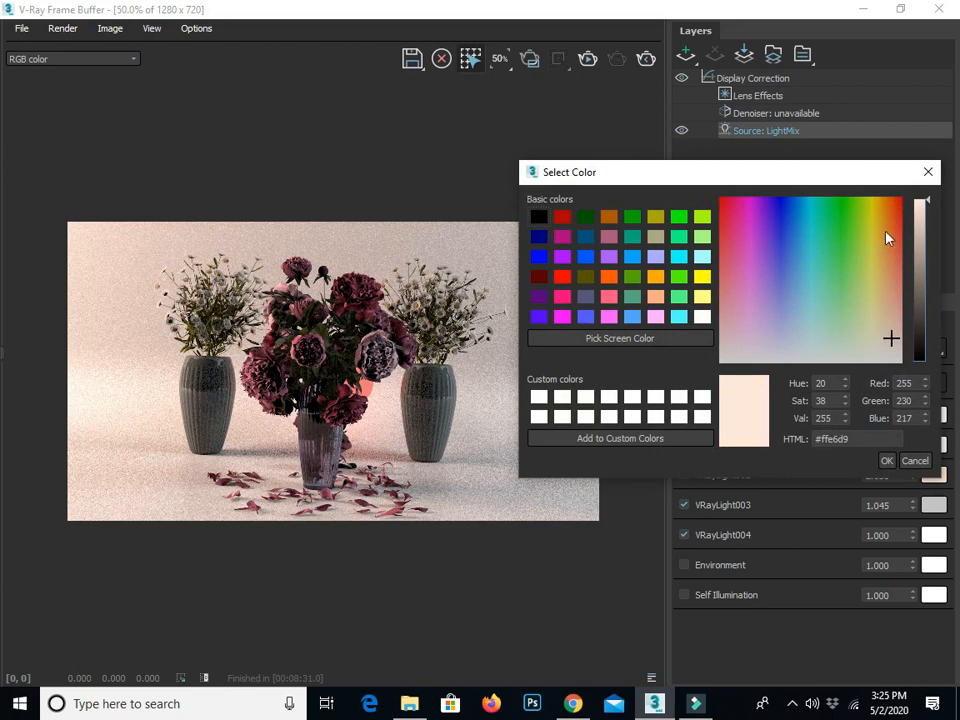
click(610, 278)
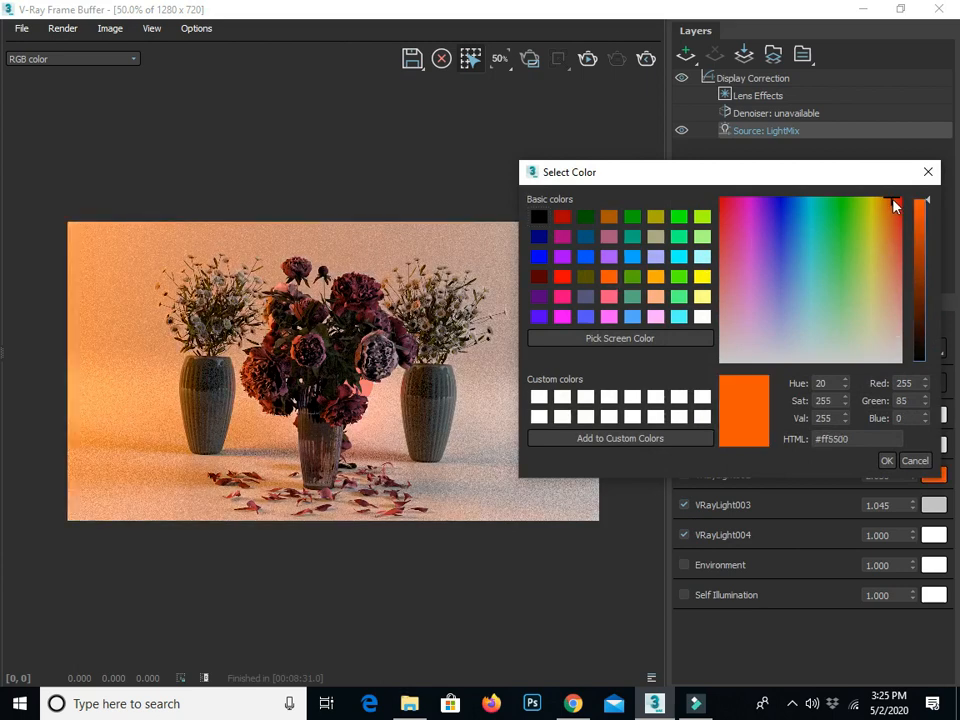
drag(894, 205, 888, 320)
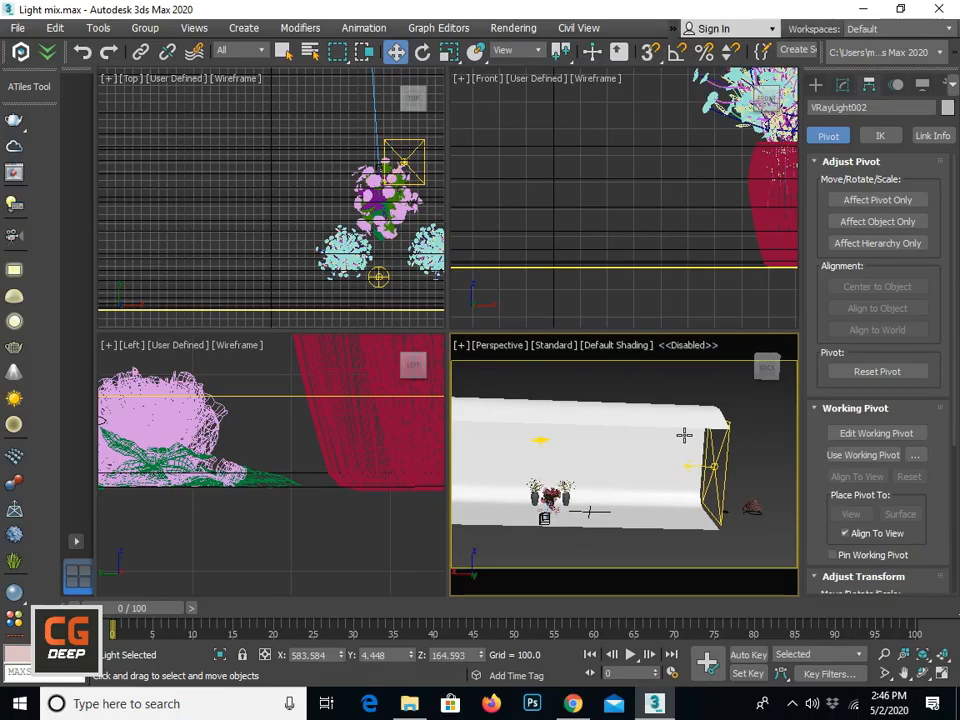
In 3ds Max, open the V-Ray render setup and show the light cache settings of the global illumination.
middle_drag(663, 423, 691, 414)
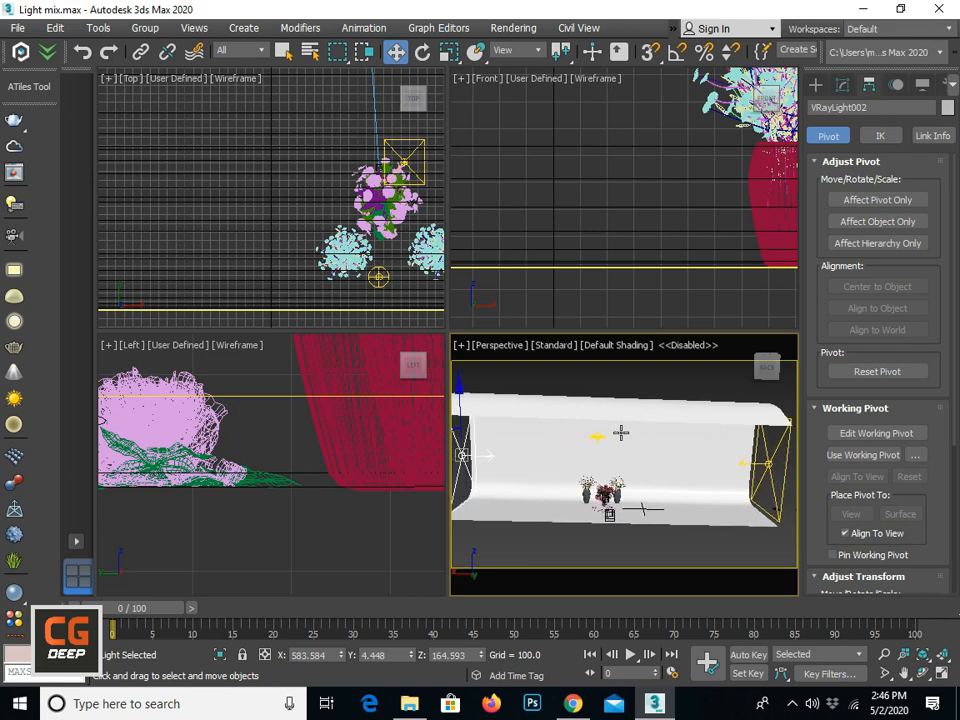
click(524, 31)
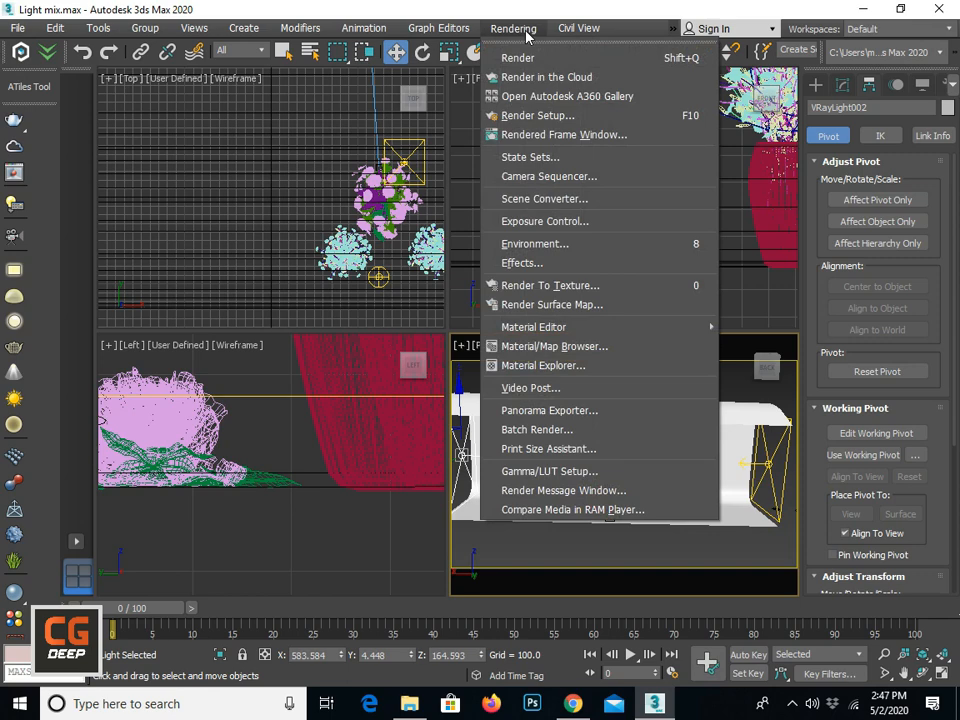
click(558, 120)
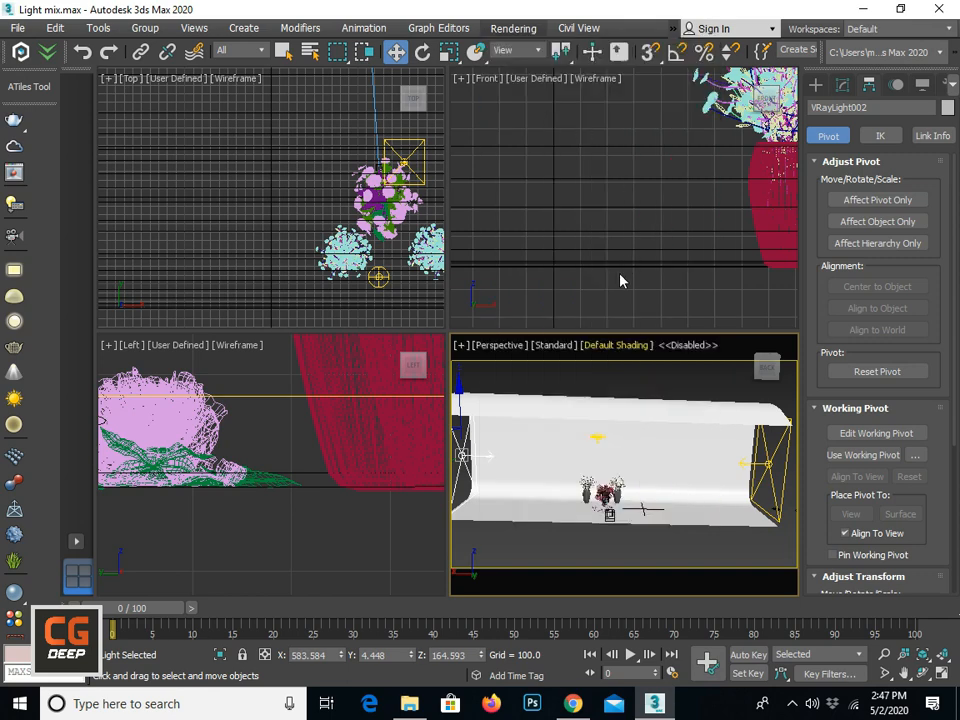
click(620, 163)
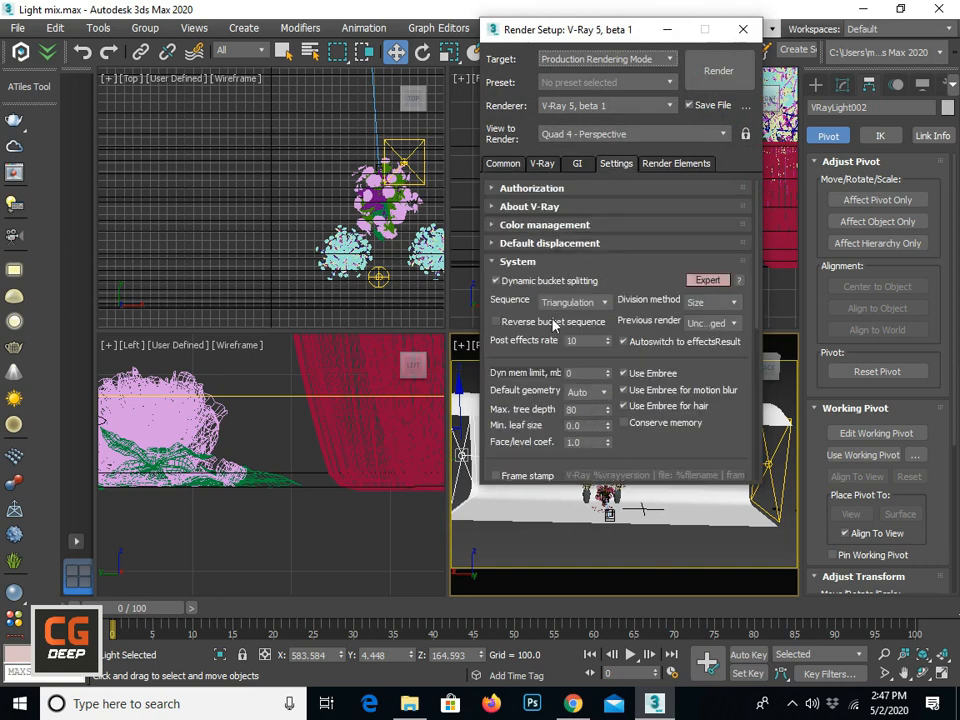
click(578, 164)
click(560, 400)
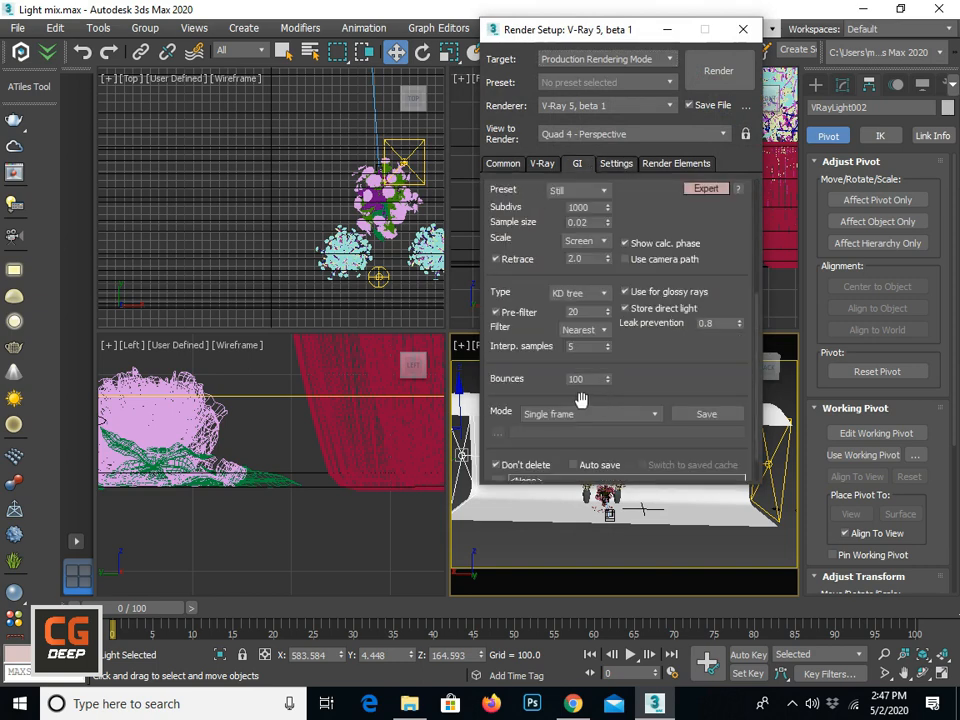
Review the light cache type and preset options, keep the Still preset, and close the render setup.
scroll(573, 368, up, 1)
click(573, 362)
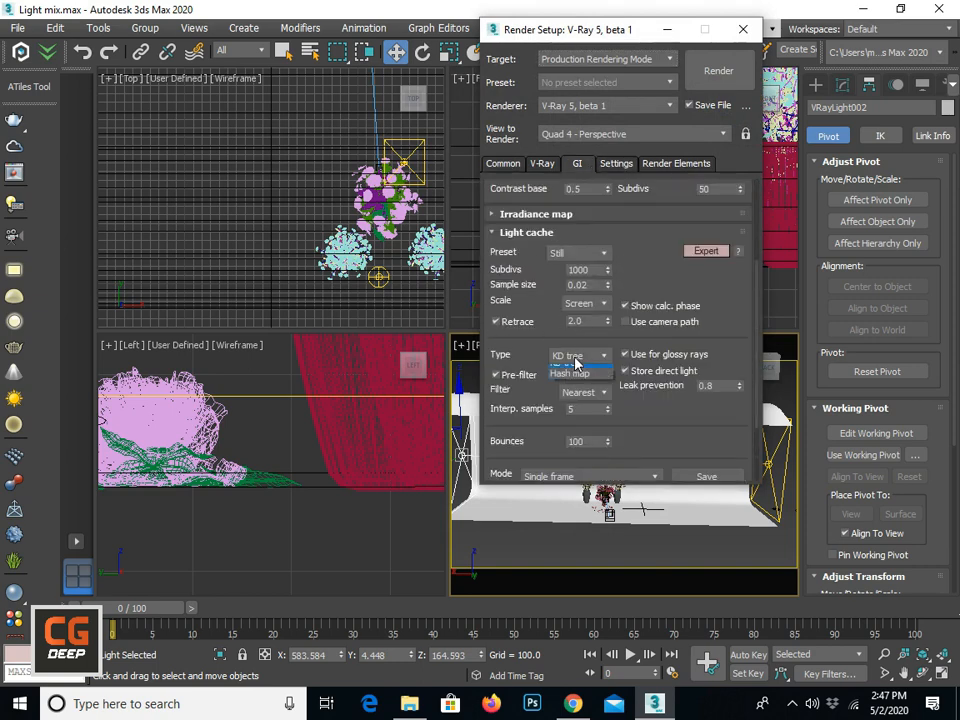
click(566, 370)
scroll(667, 400, up, 3)
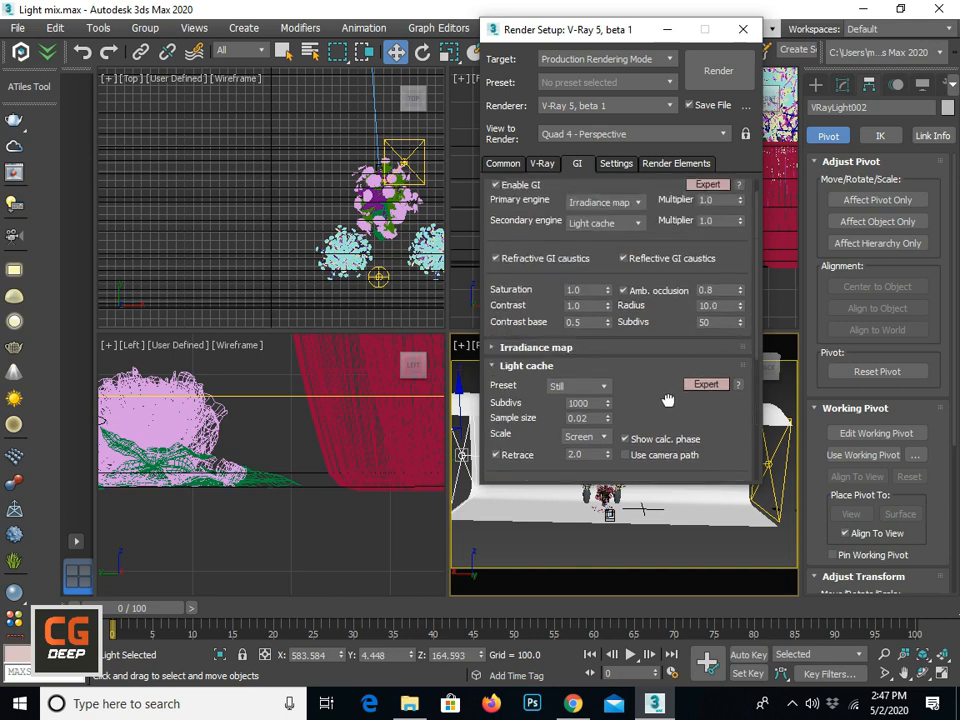
click(577, 389)
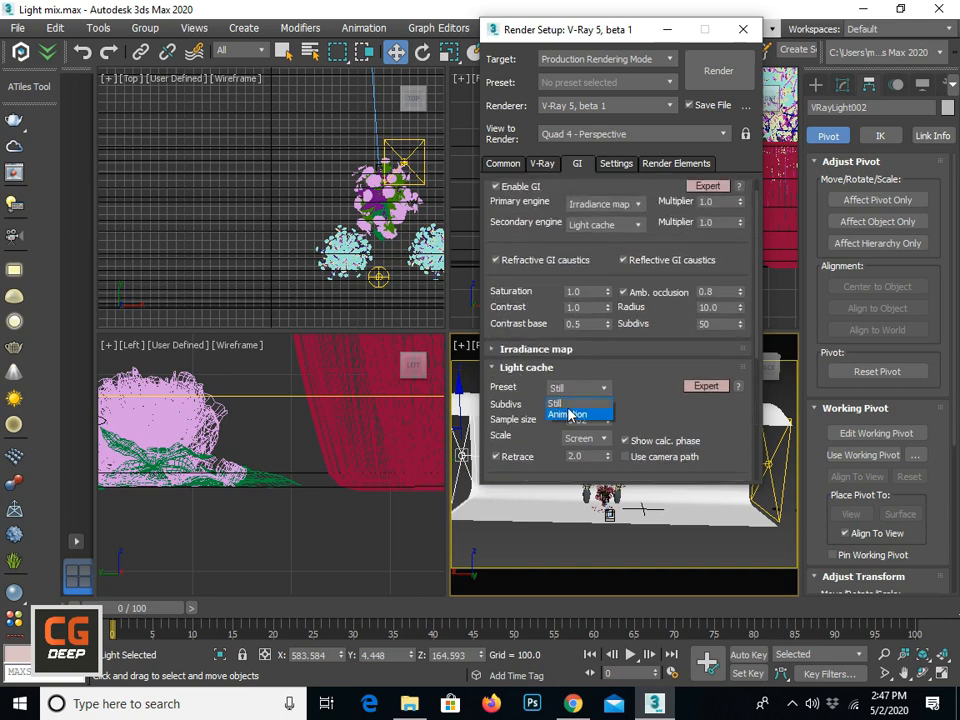
click(575, 405)
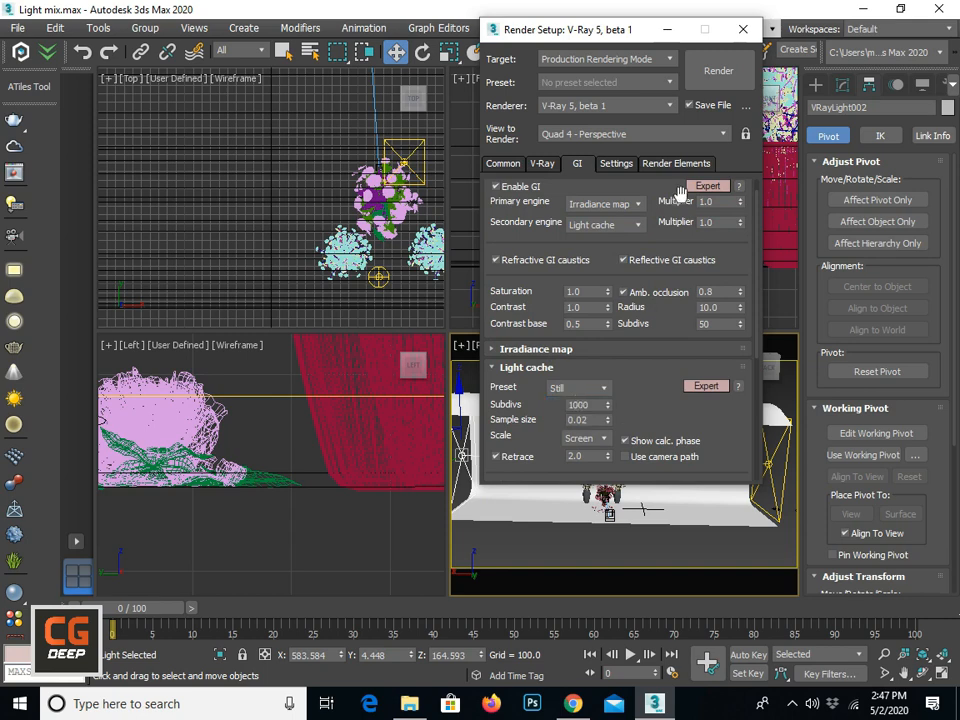
drag(620, 37, 533, 39)
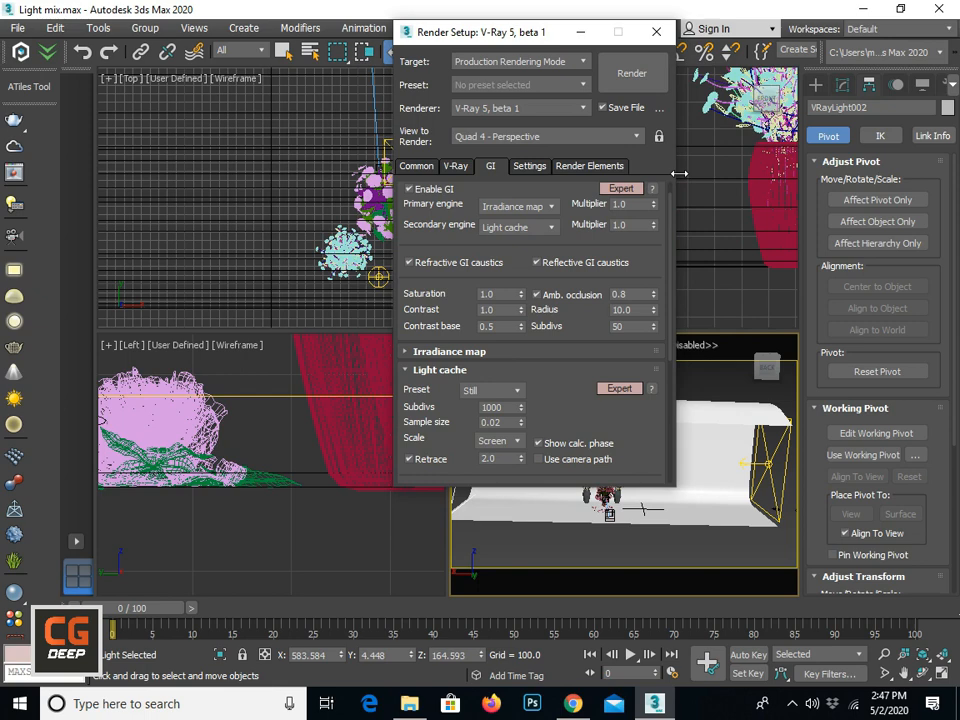
click(656, 32)
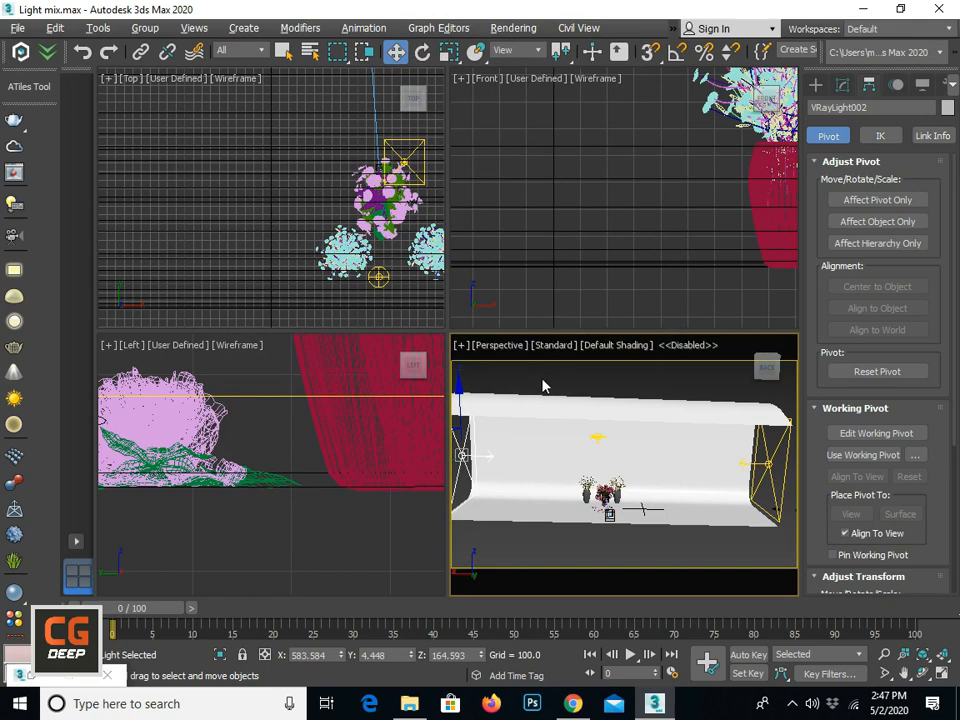
Maximize the Perspective viewport and orbit the scene to examine the curved backdrop and the light placement.
key(alt+w)
middle_drag(484, 375, 445, 336)
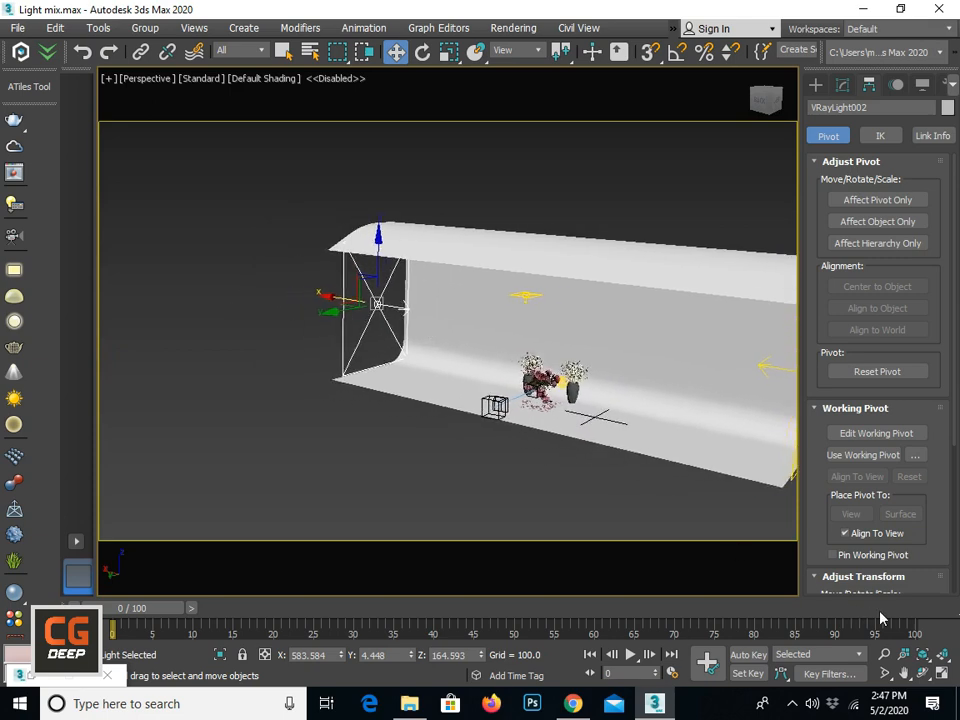
click(922, 674)
drag(495, 400, 378, 272)
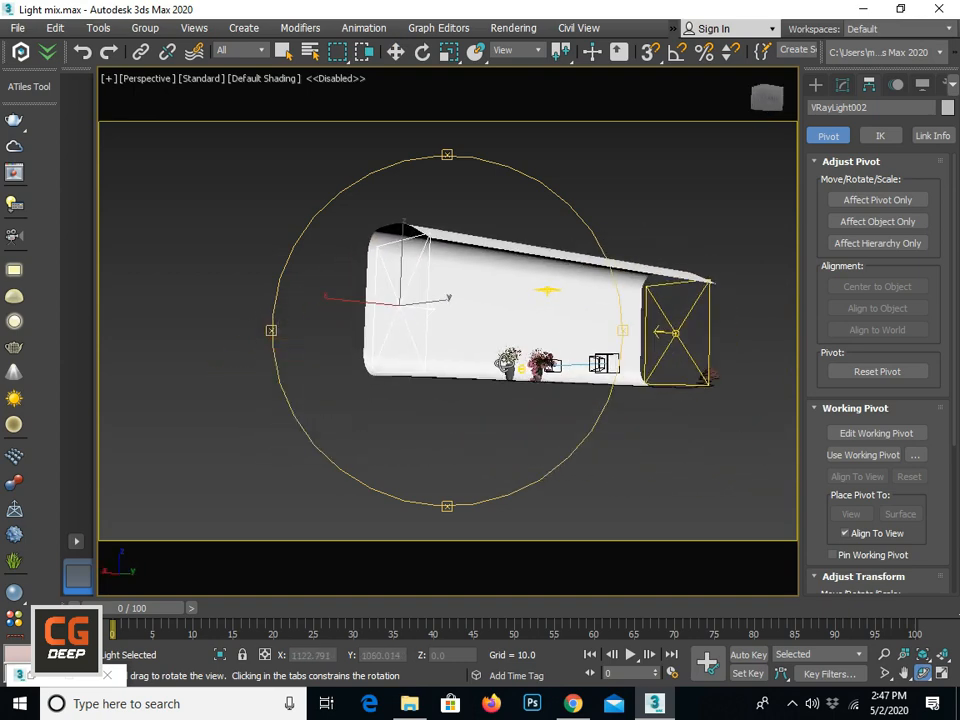
mouse_move(505, 365)
mouse_down()
mouse_move(525, 362)
mouse_move(500, 388)
mouse_up()
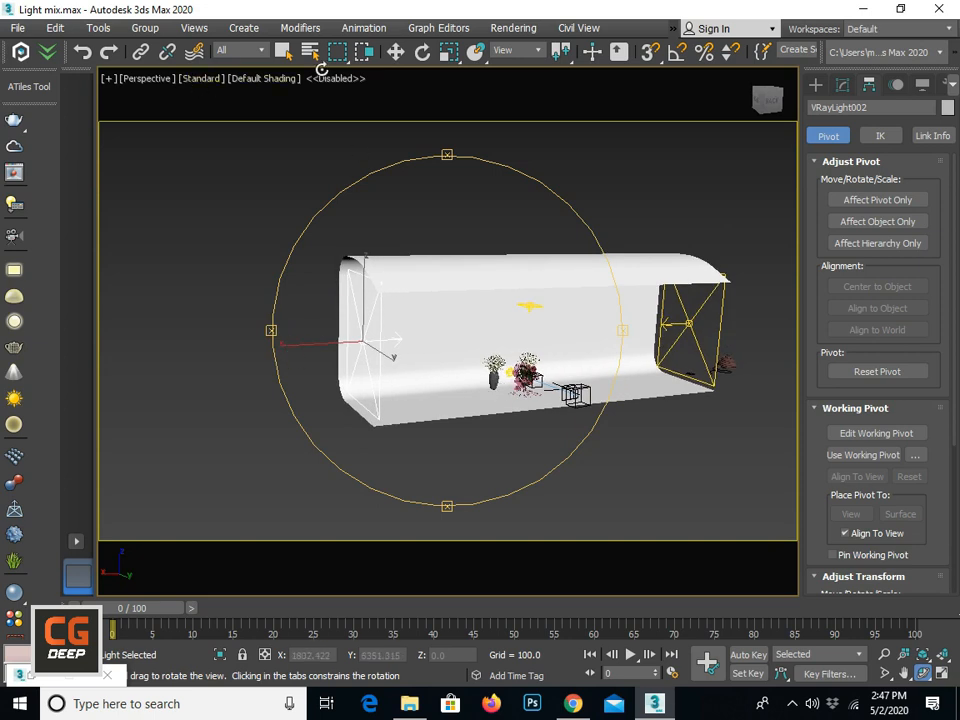
right_click(336, 195)
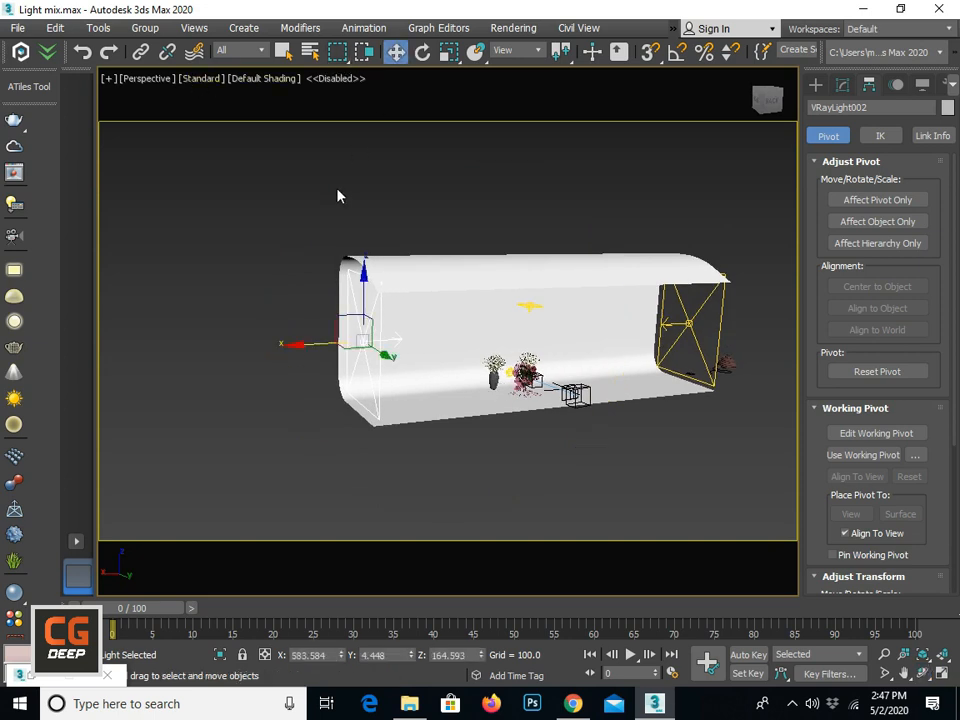
Select VRayLight001, VRayLight002, VRayLight003 and VRayLight004 in turn to inspect their types, sizes, multipliers and colors.
click(670, 305)
click(842, 86)
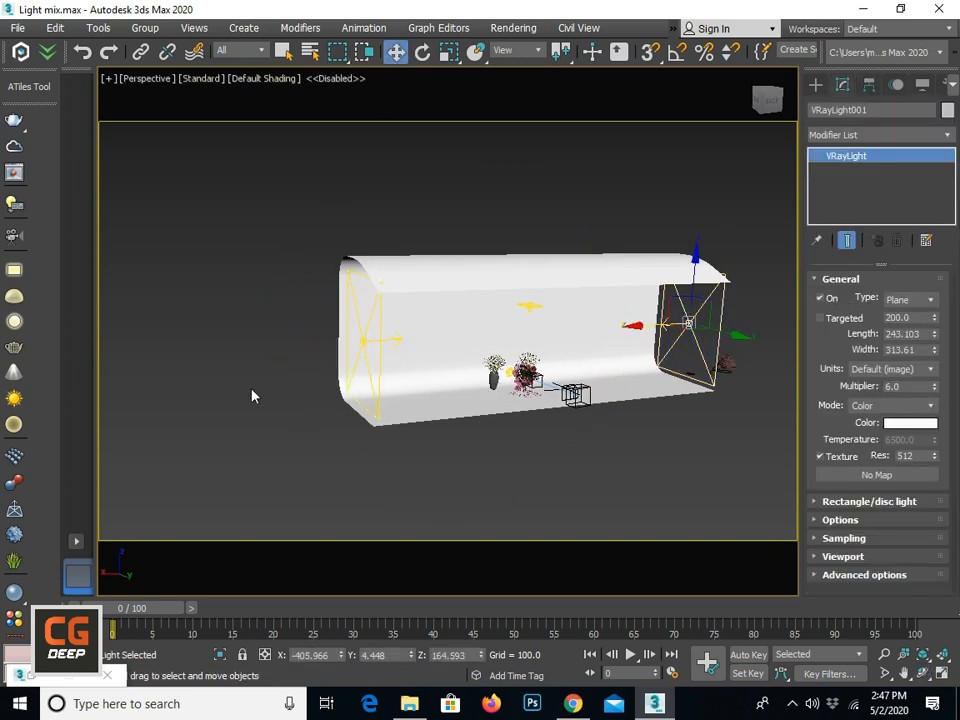
click(365, 330)
click(530, 305)
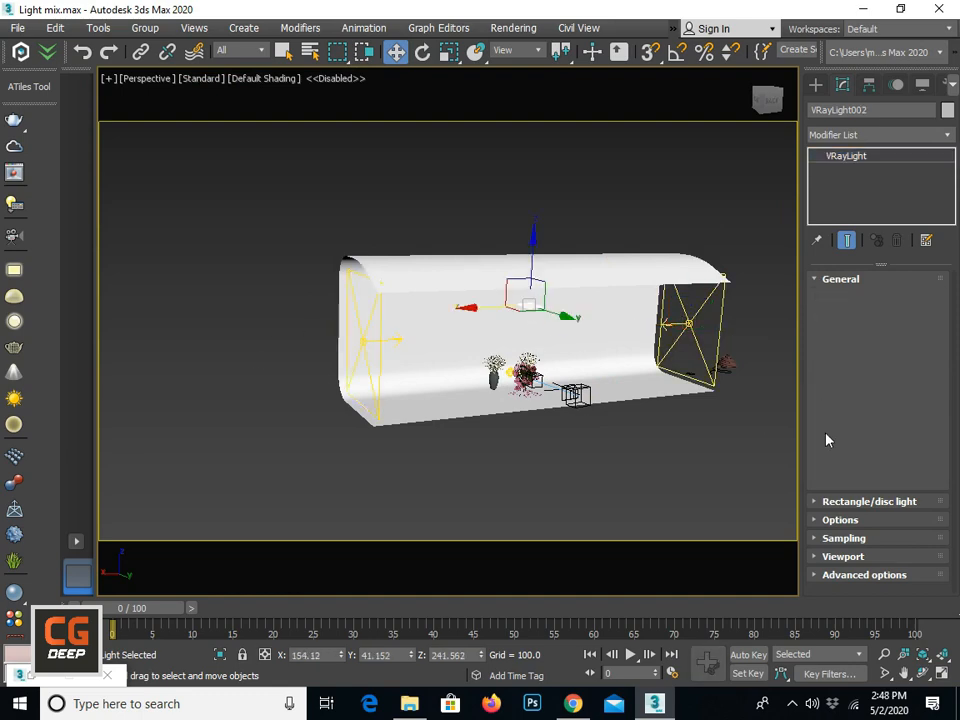
scroll(599, 378, up, 6)
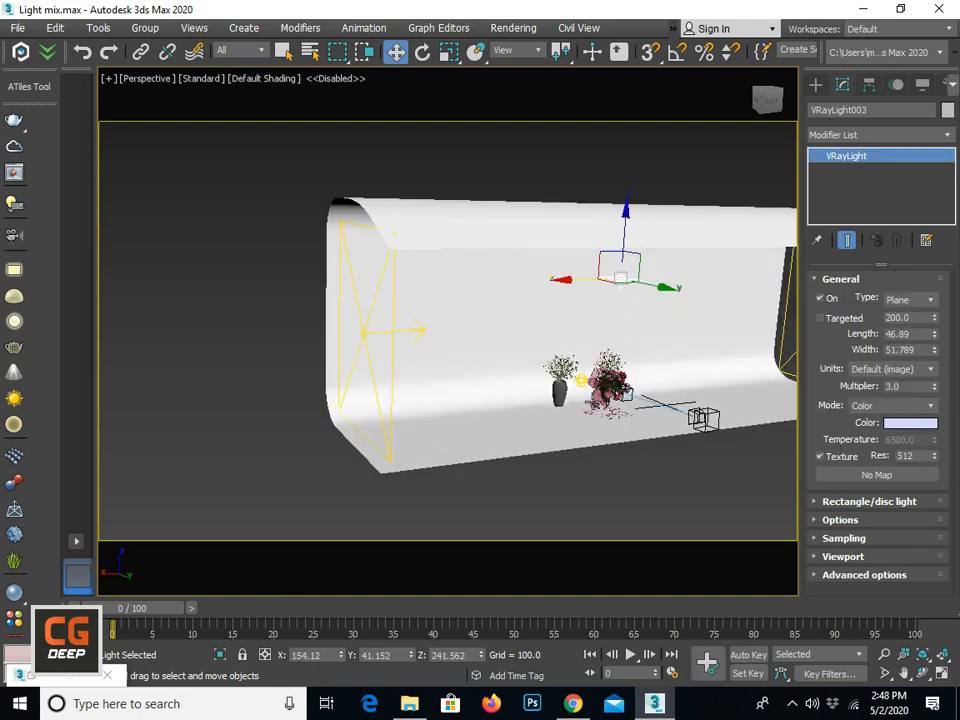
click(578, 370)
scroll(484, 326, down, 5)
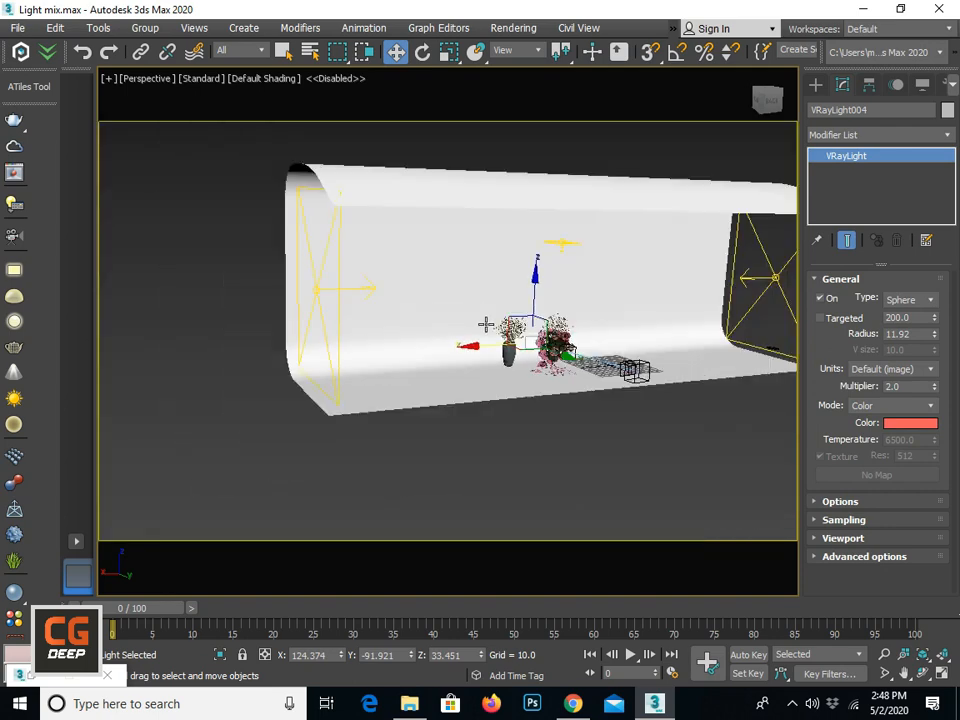
Select the curved backdrop and take a closer look at it with the flower vases and camera.
click(456, 304)
middle_drag(381, 345, 425, 370)
scroll(502, 352, up, 3)
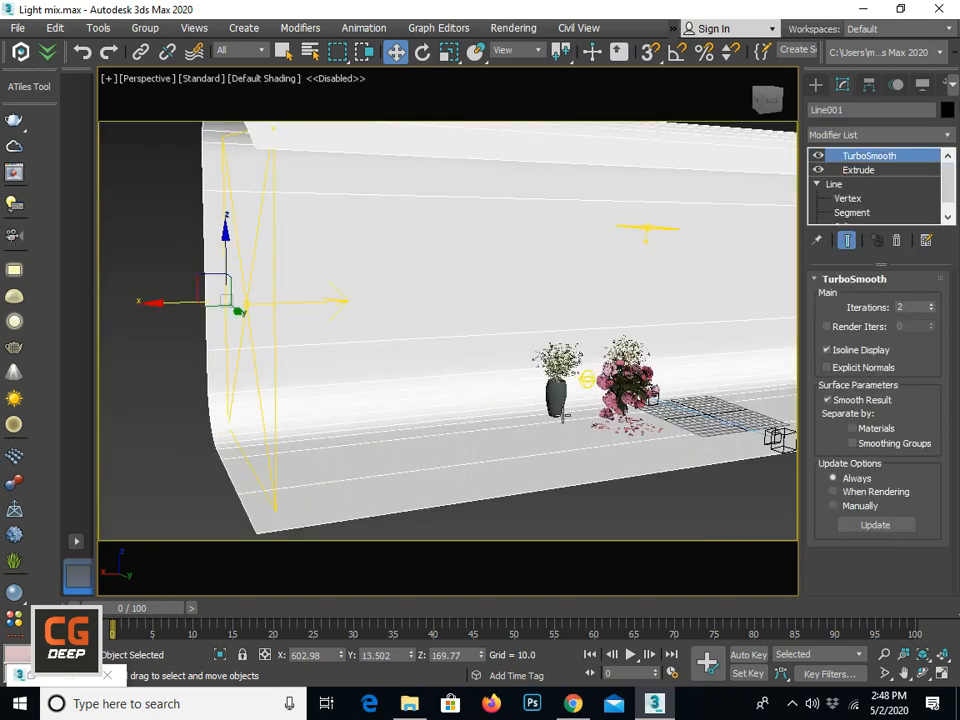
middle_drag(485, 288, 378, 302)
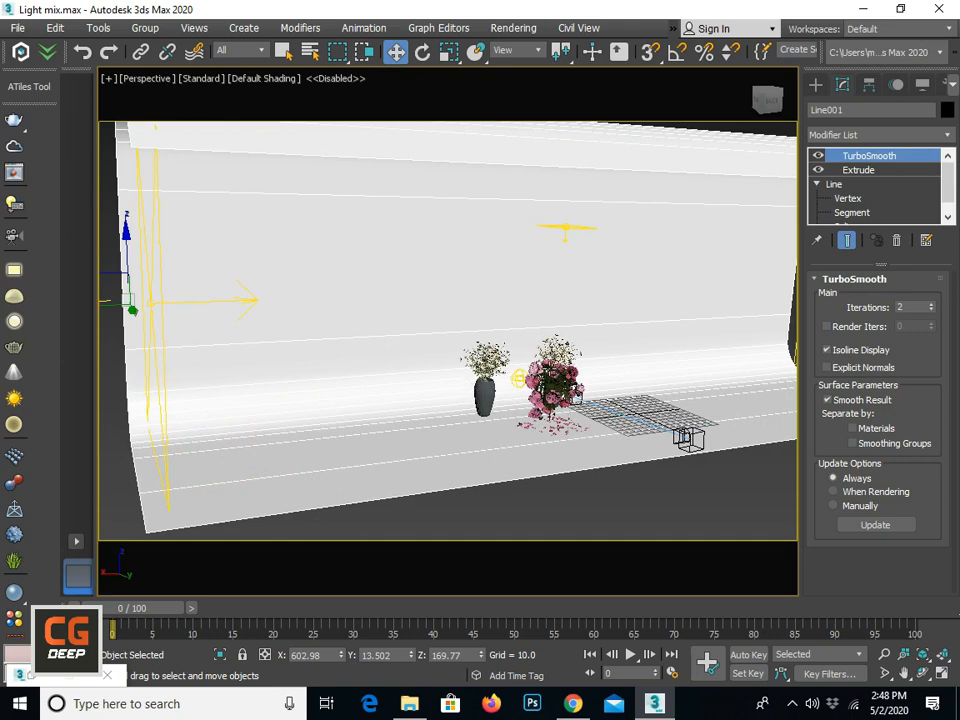
Select the V-Ray physical camera, review its lens, aperture, exposure and tilt settings, and switch the viewport to the camera view.
middle_drag(522, 368, 457, 351)
click(611, 426)
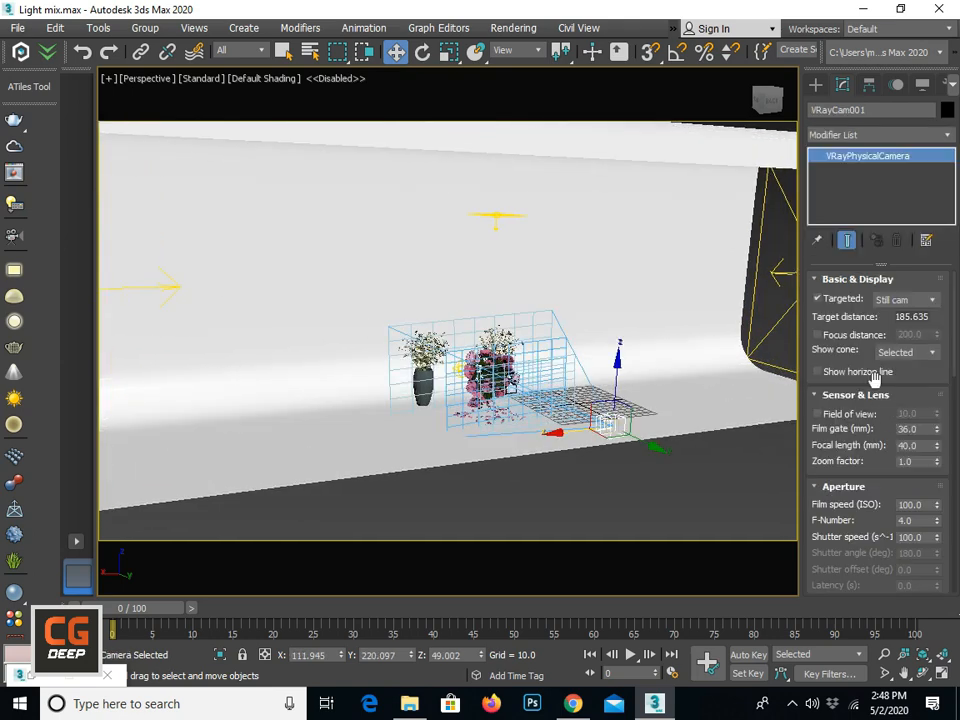
drag(857, 497, 877, 275)
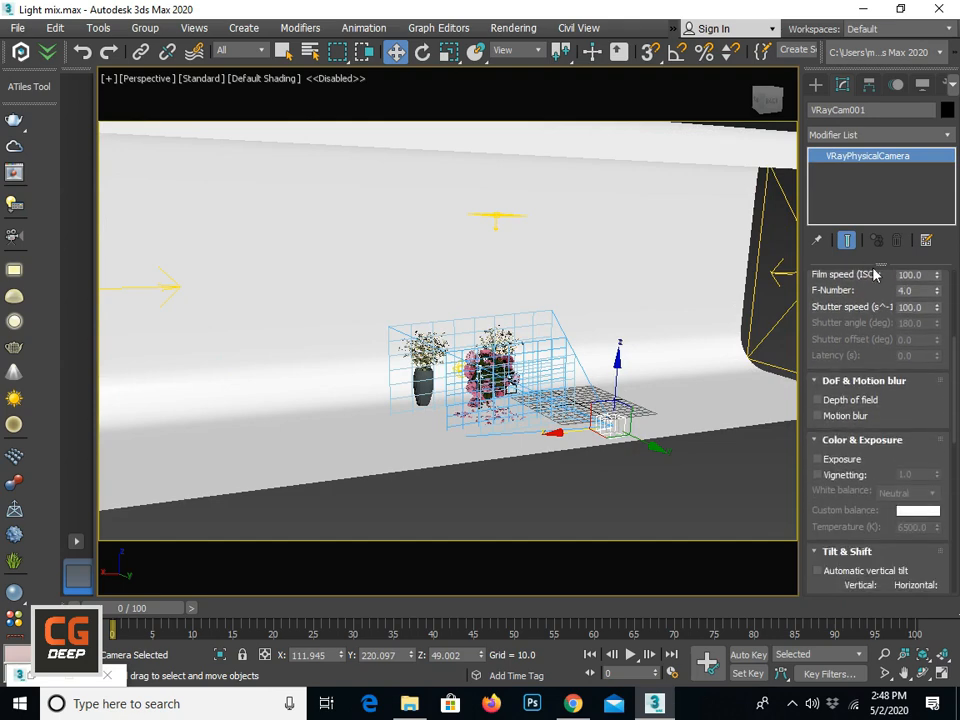
drag(894, 412, 880, 357)
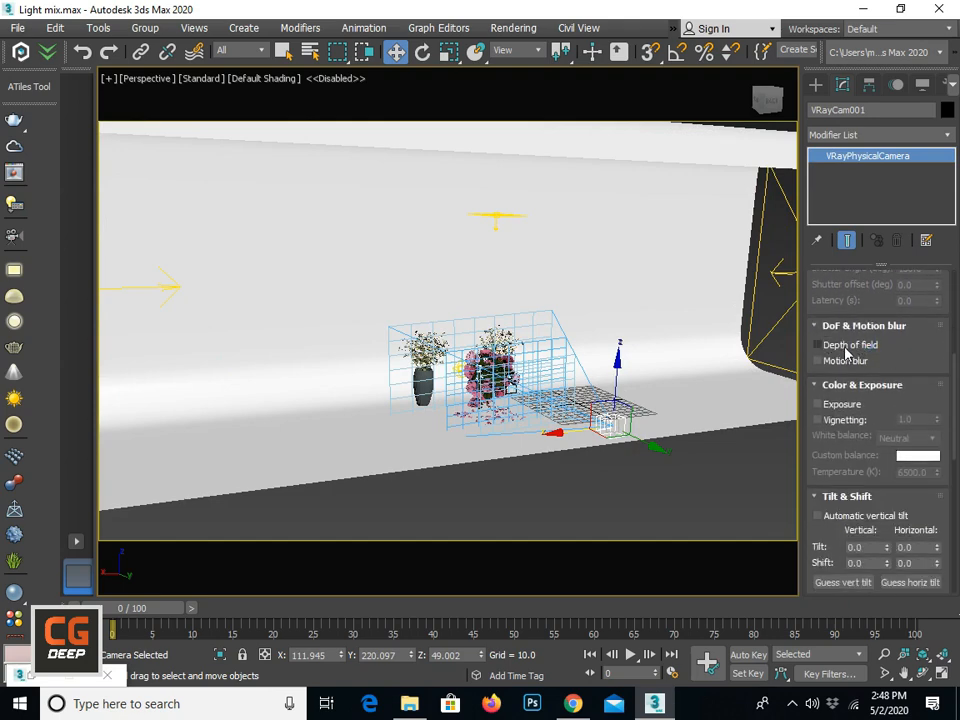
drag(902, 354, 918, 278)
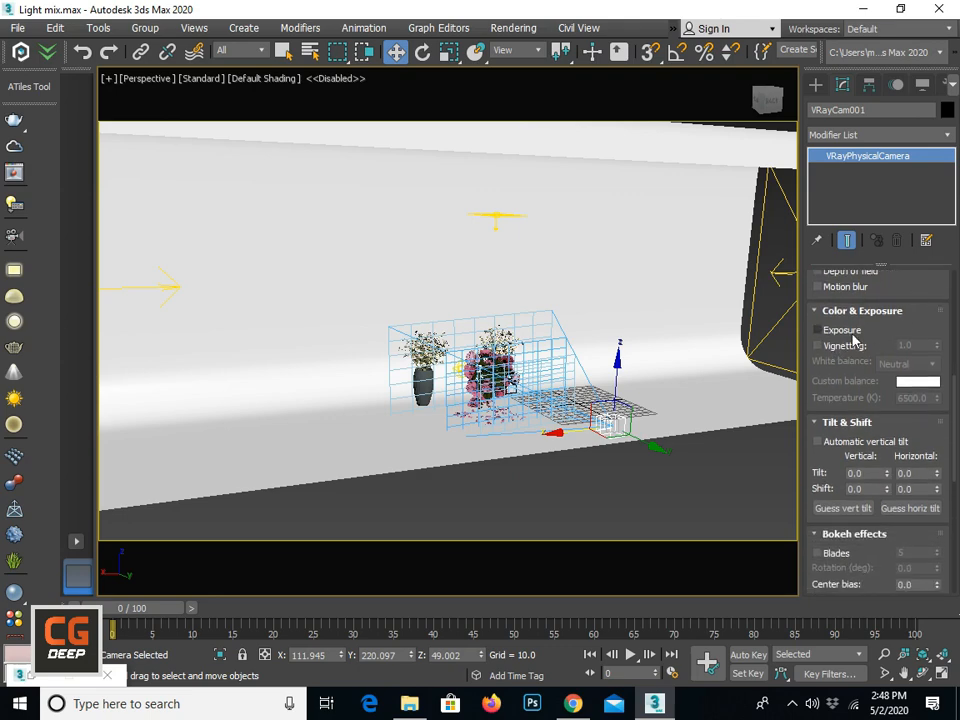
drag(845, 375, 872, 238)
middle_drag(667, 308, 713, 352)
key(c)
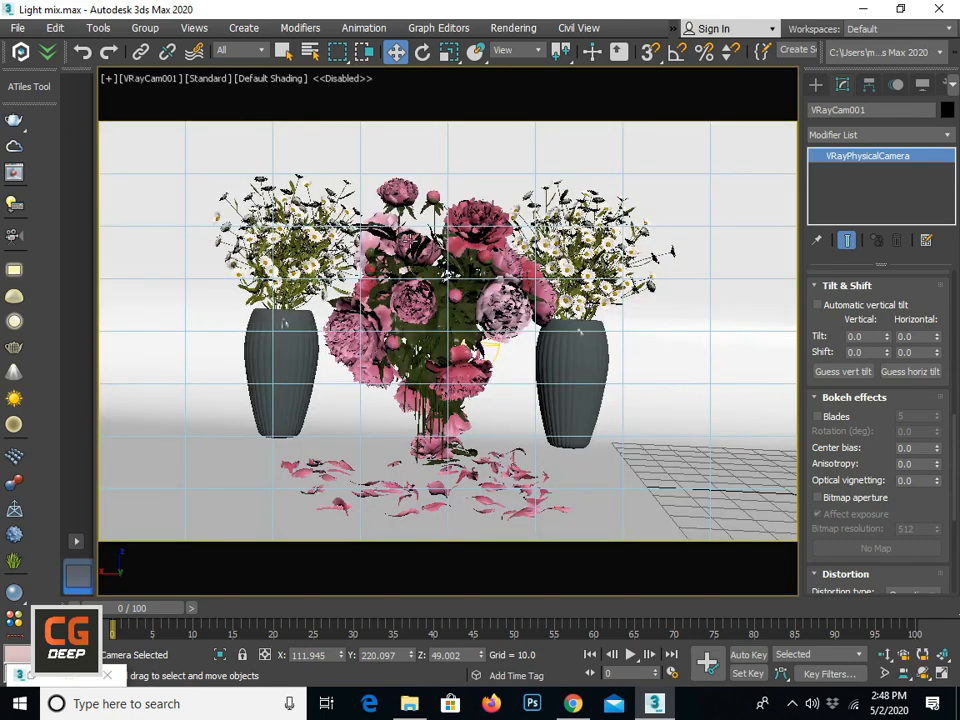
Set the render output size to the HDTV (video) format at 1280x720.
click(512, 28)
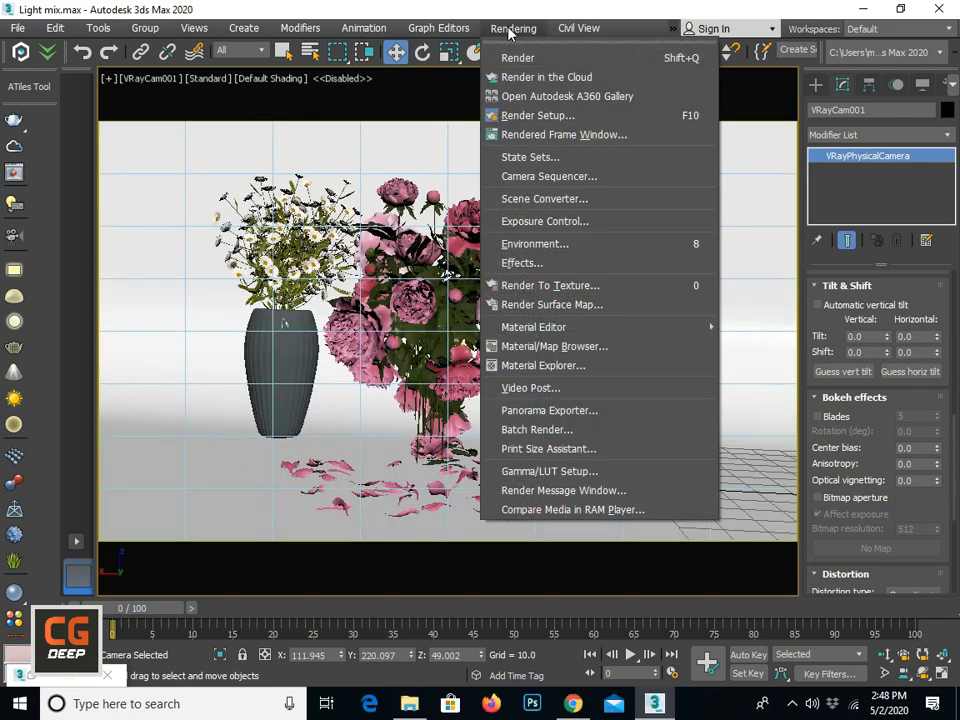
click(555, 115)
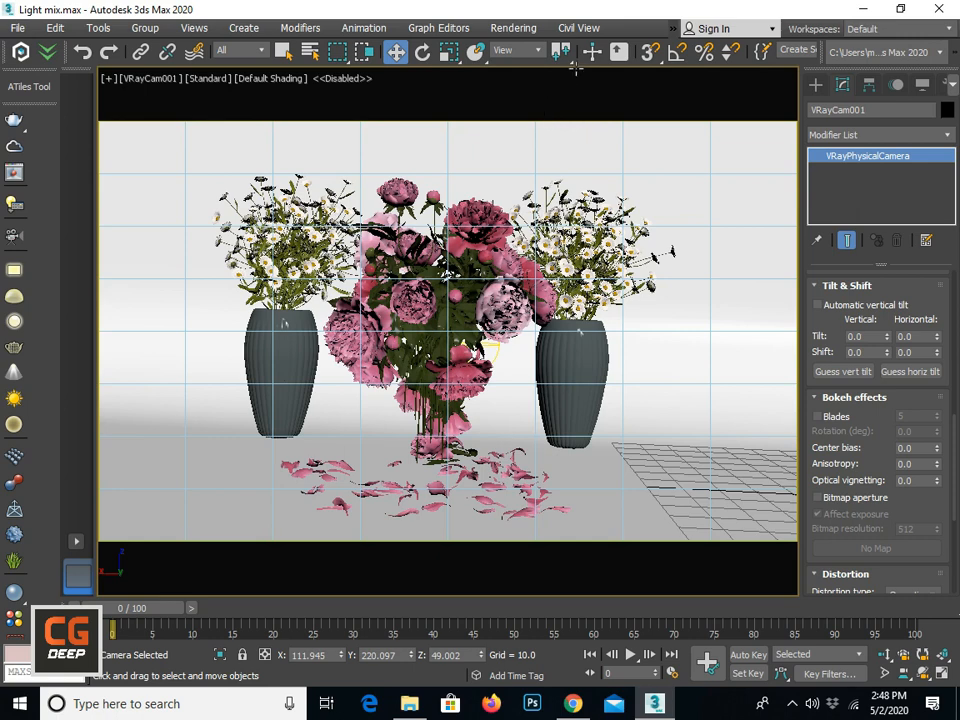
click(517, 33)
click(535, 111)
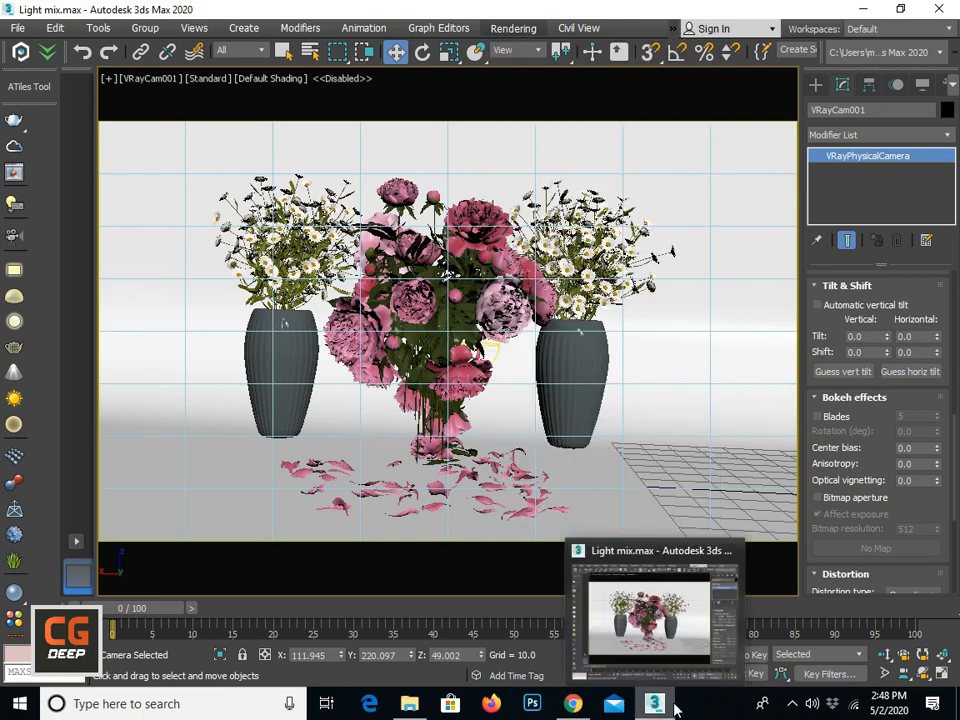
drag(527, 35, 668, 55)
click(559, 182)
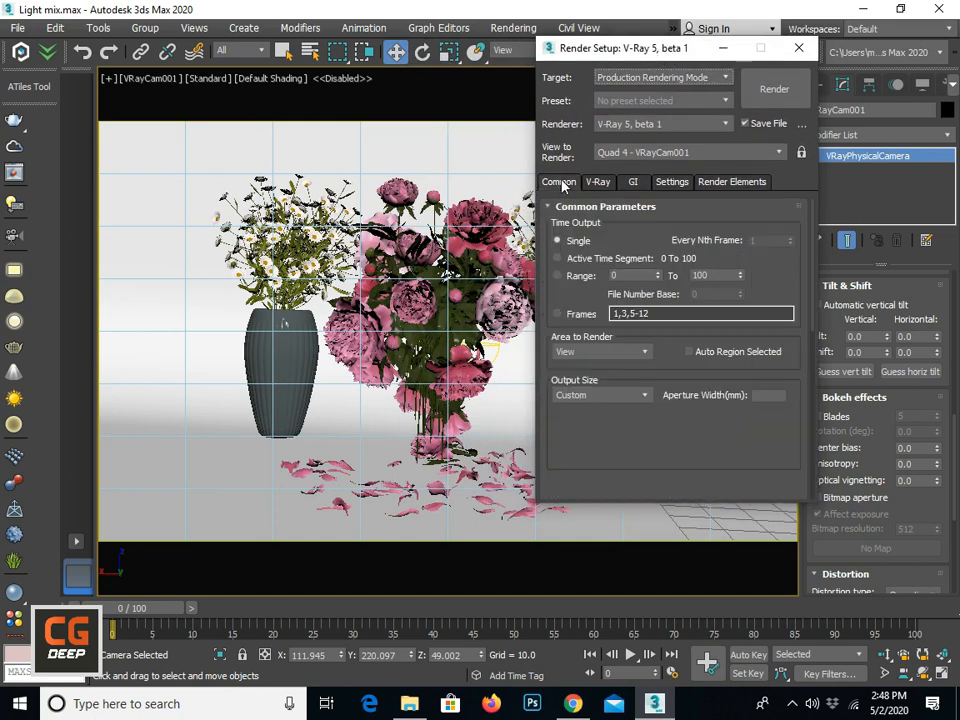
scroll(660, 443, down, 3)
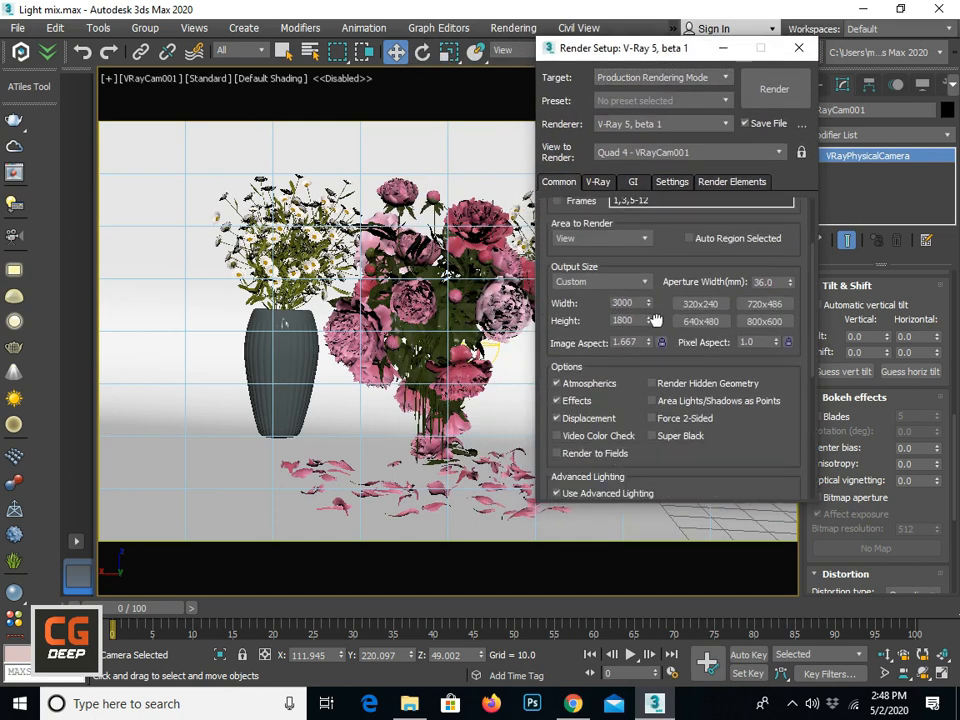
click(600, 282)
click(593, 493)
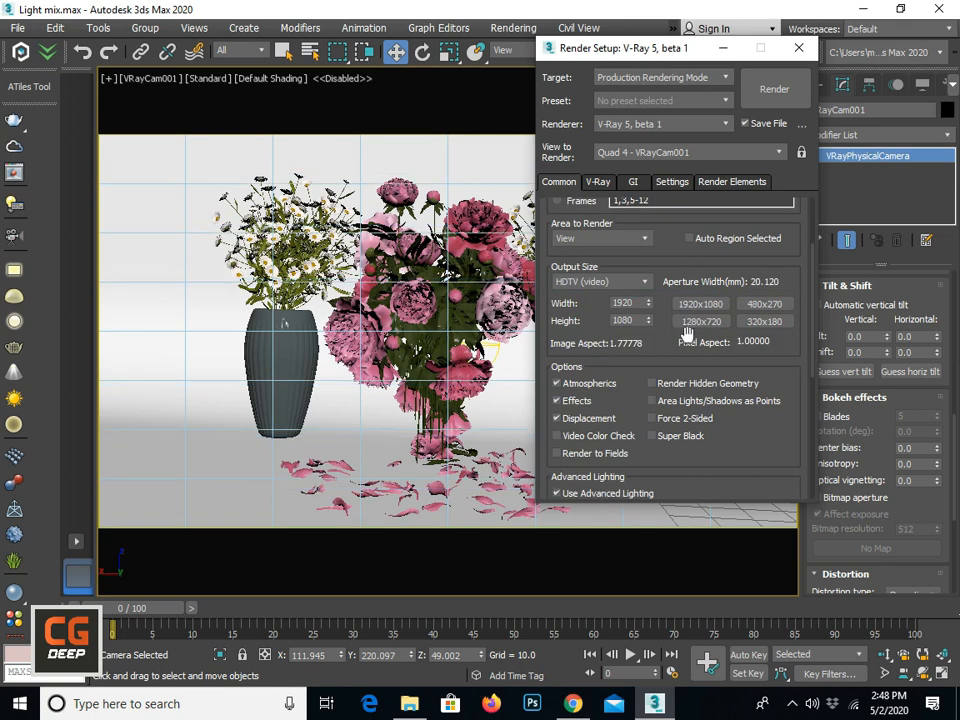
click(697, 321)
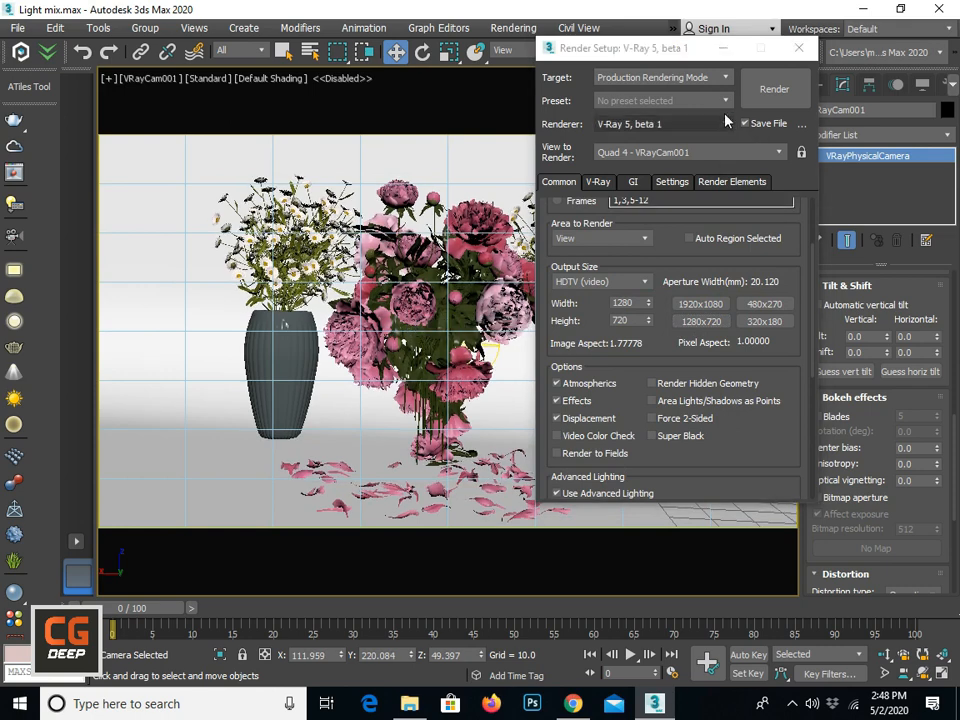
click(725, 49)
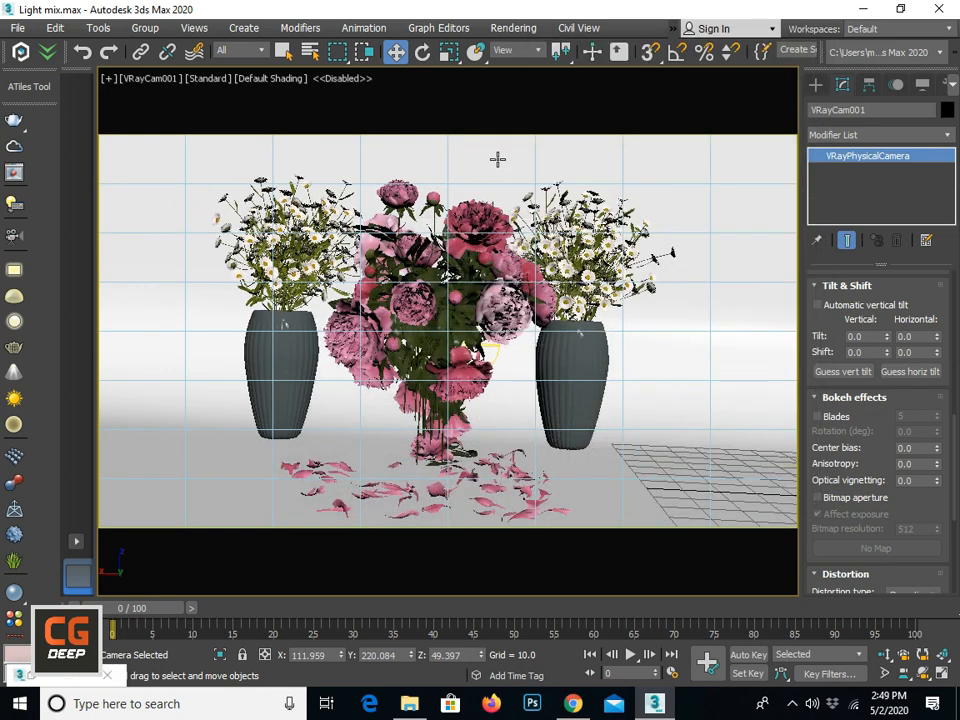
middle_drag(291, 235, 293, 237)
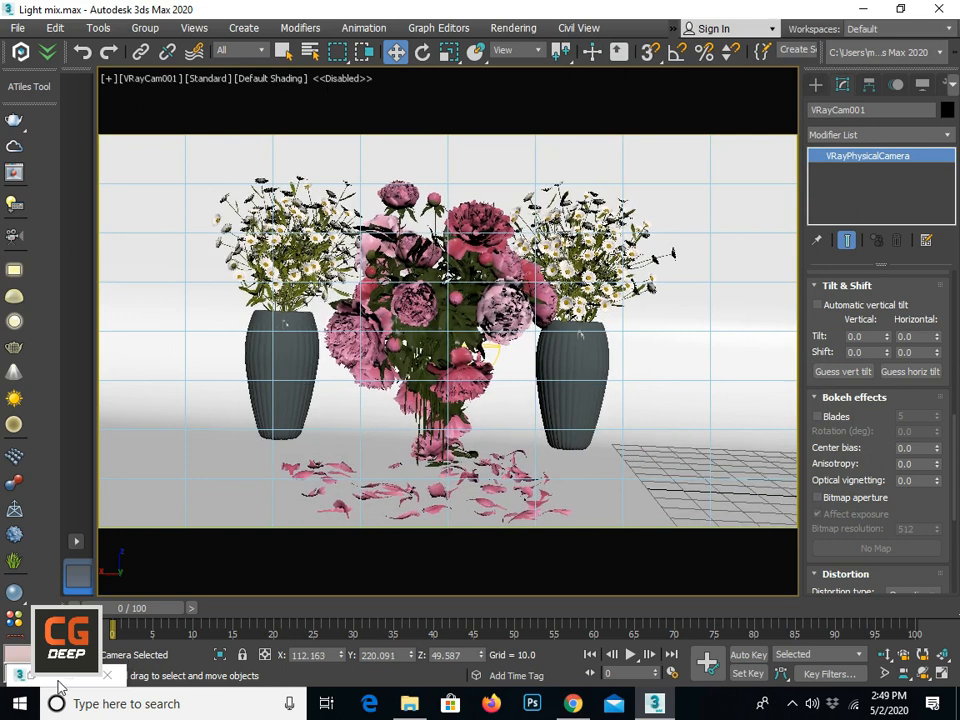
Delete all existing render elements, from VRayDenoiser through VRaySpecular, from the render setup.
key(F10)
click(731, 182)
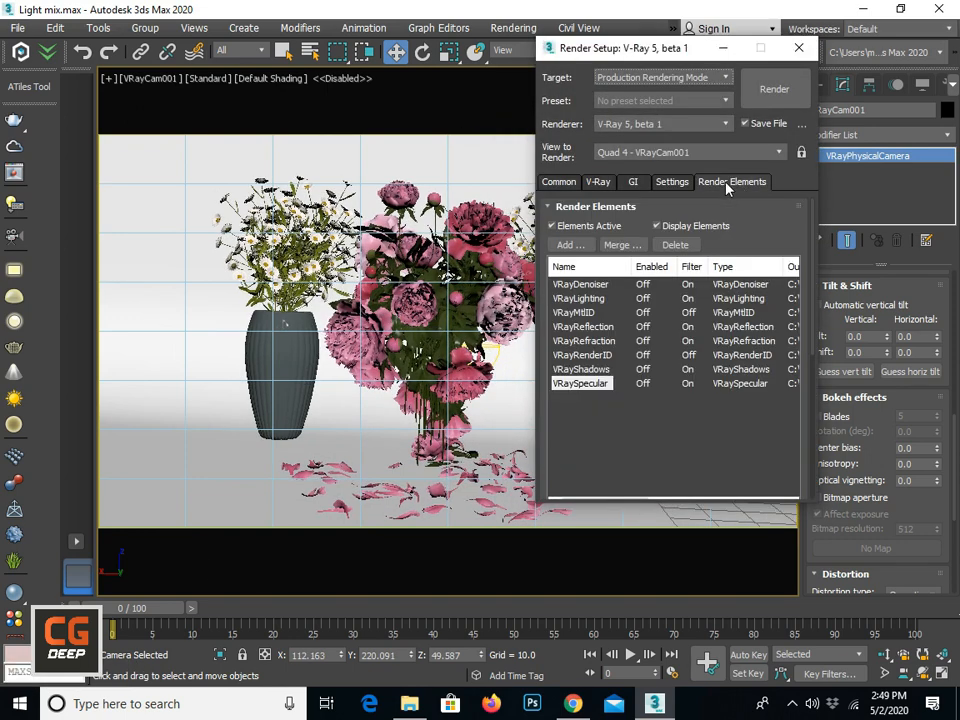
click(583, 285)
click(677, 245)
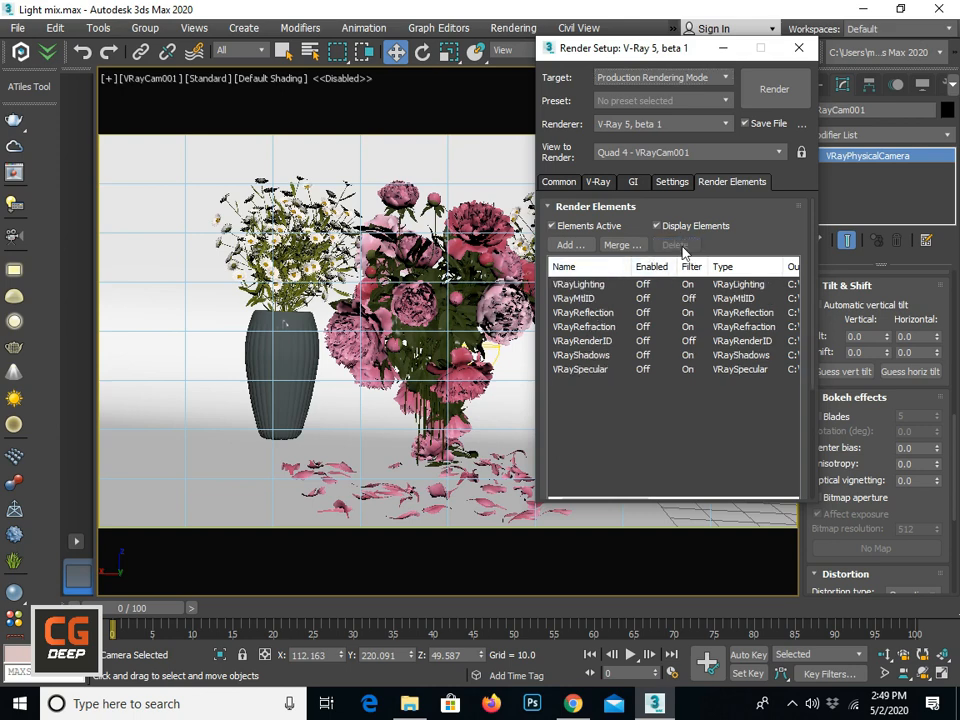
click(583, 298)
key(Delete)
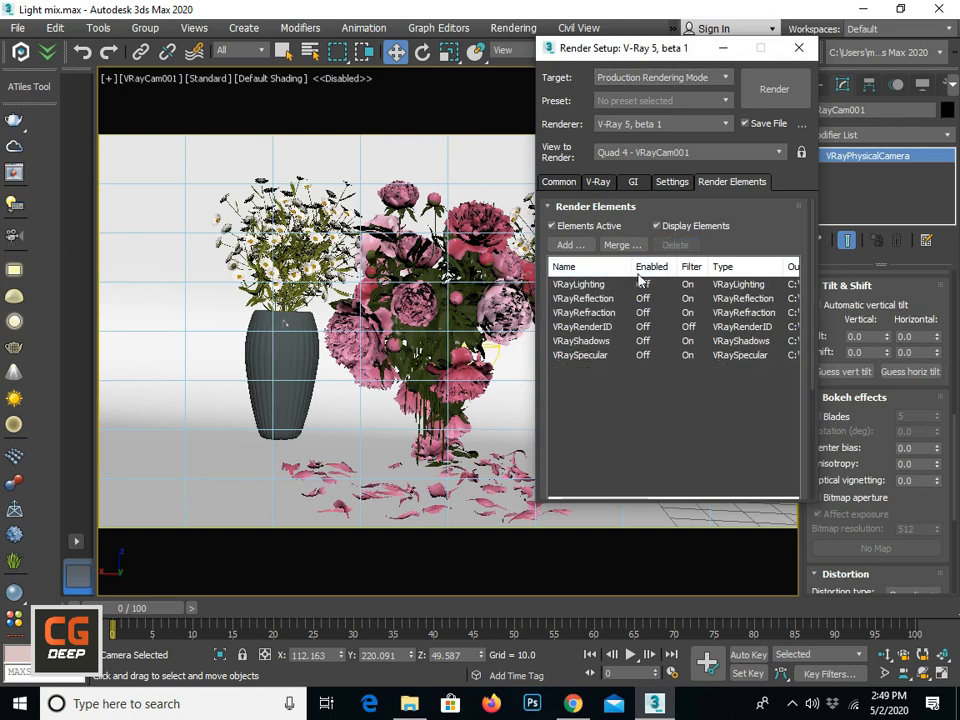
click(583, 312)
click(672, 245)
click(580, 298)
click(660, 245)
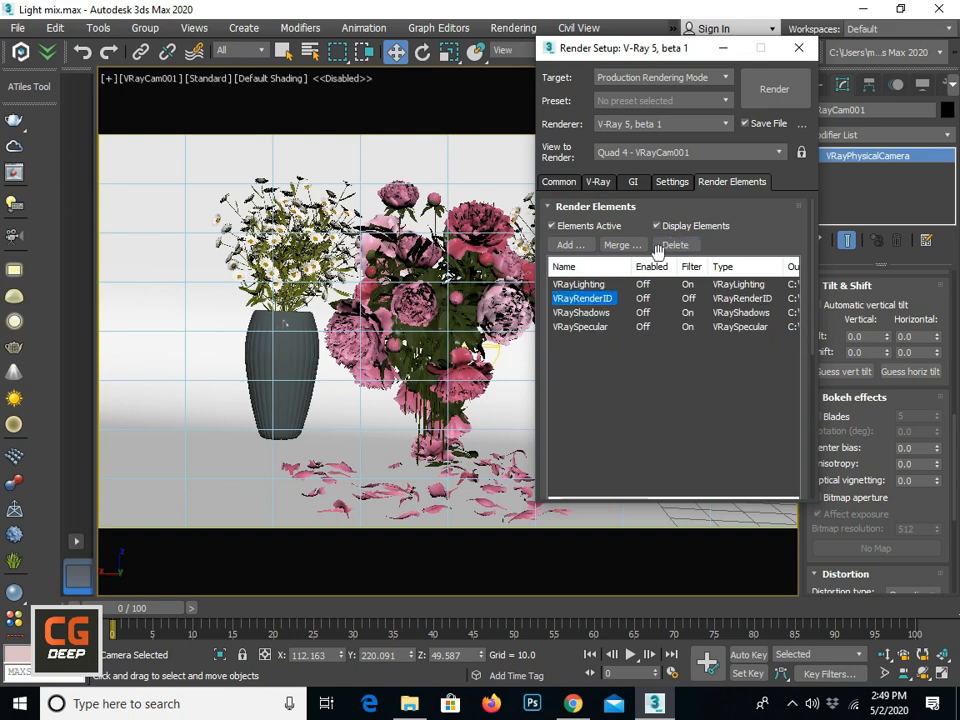
click(662, 245)
click(578, 284)
click(673, 245)
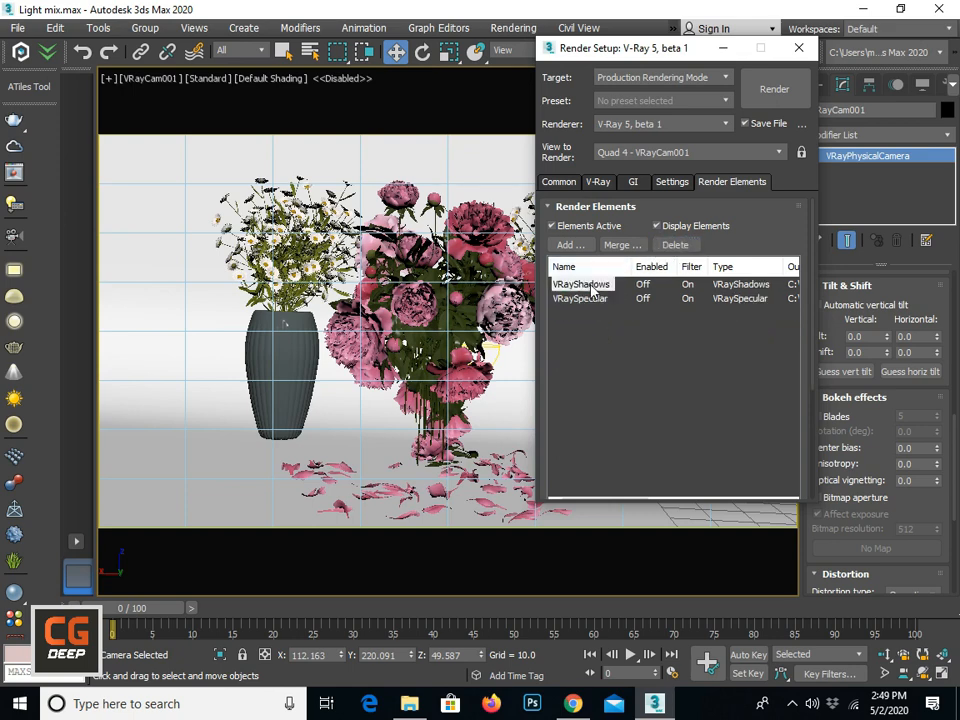
click(589, 285)
click(673, 245)
click(594, 285)
click(674, 245)
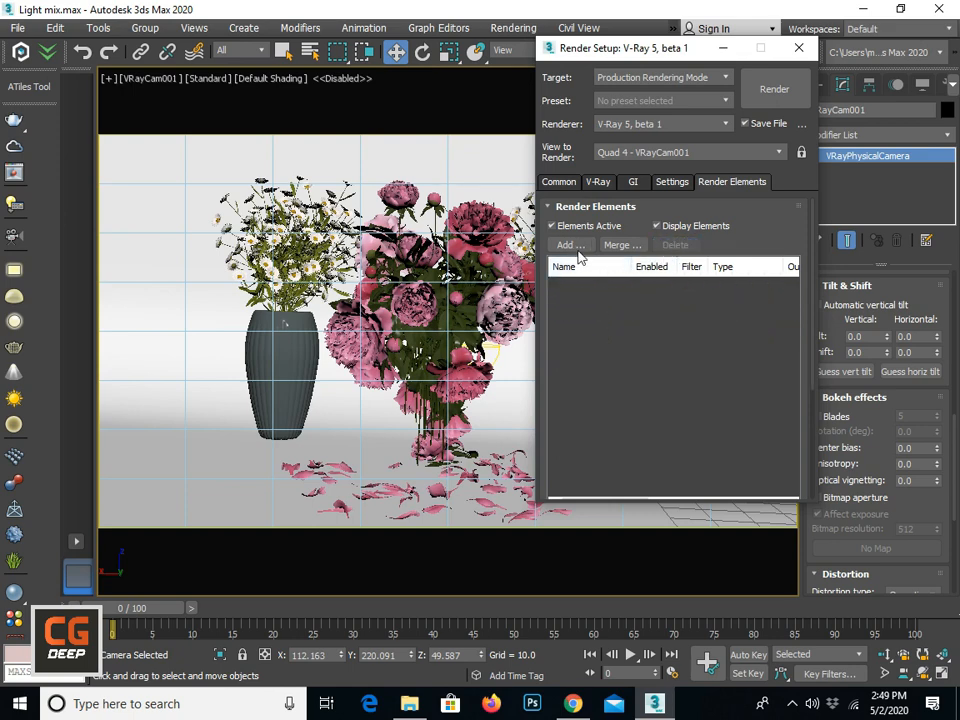
Add the VRayLightMix render element to the render setup.
click(576, 247)
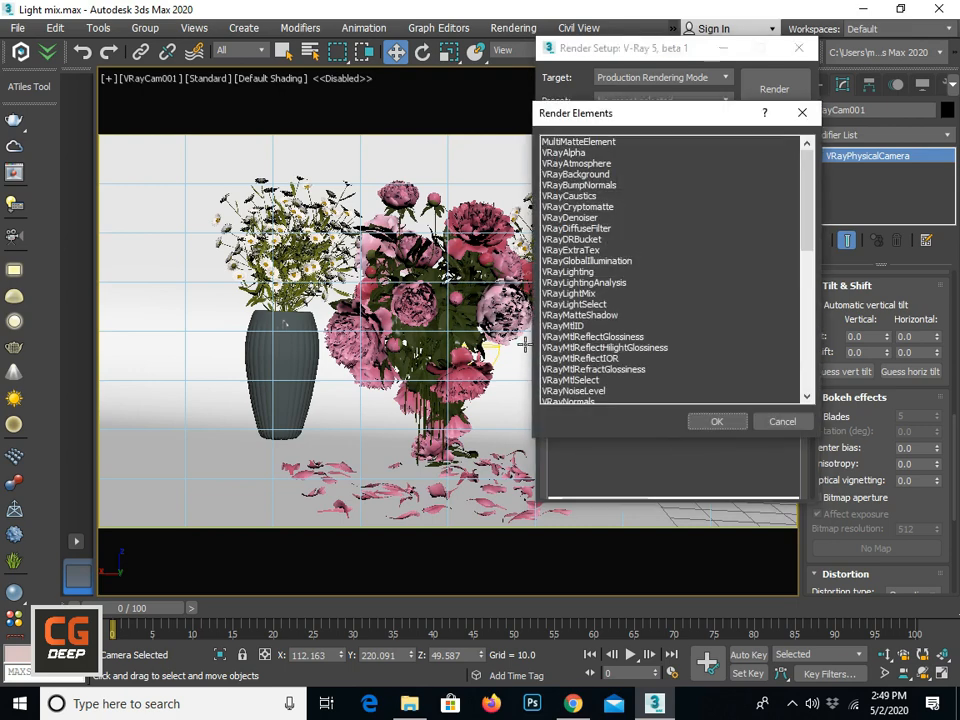
click(567, 293)
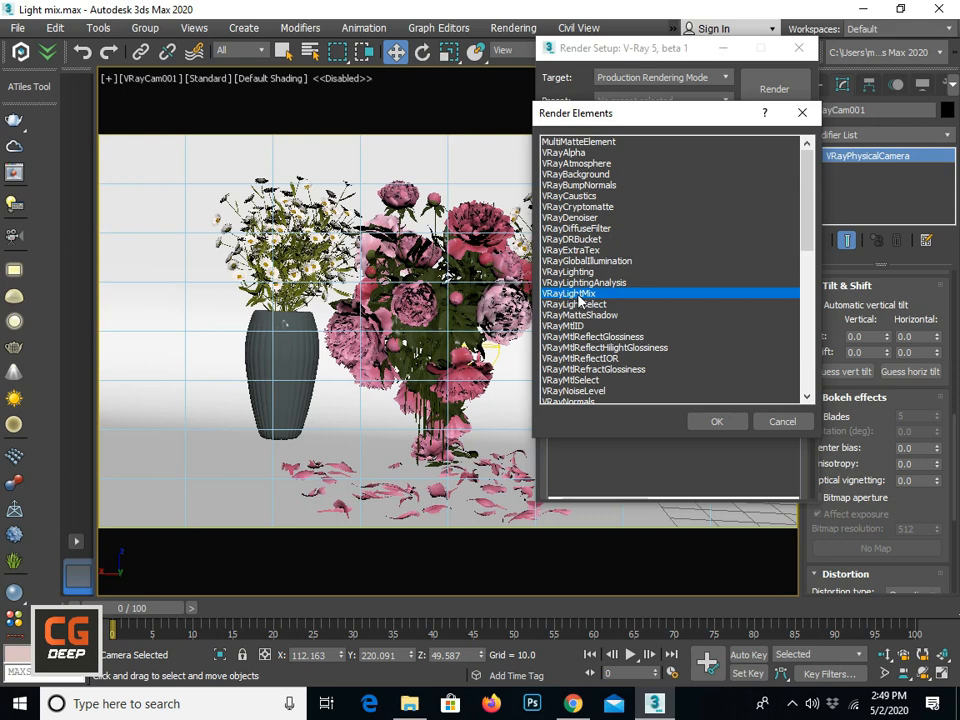
click(713, 421)
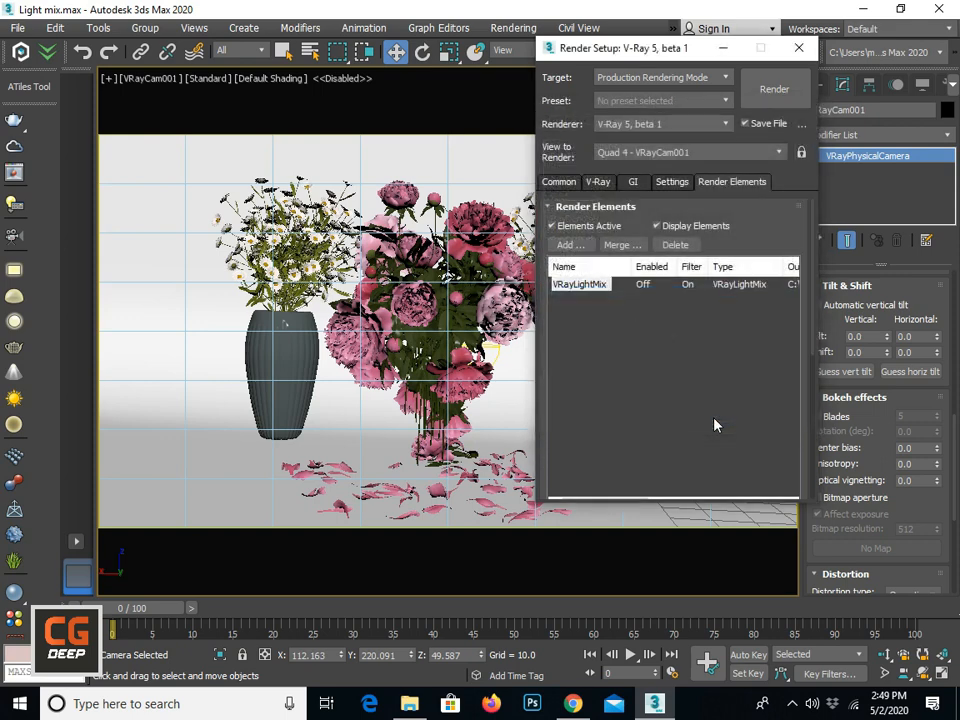
Check the common render output settings and set the bucket image sampler to 1 min subdiv and 4 max subdivs.
click(558, 181)
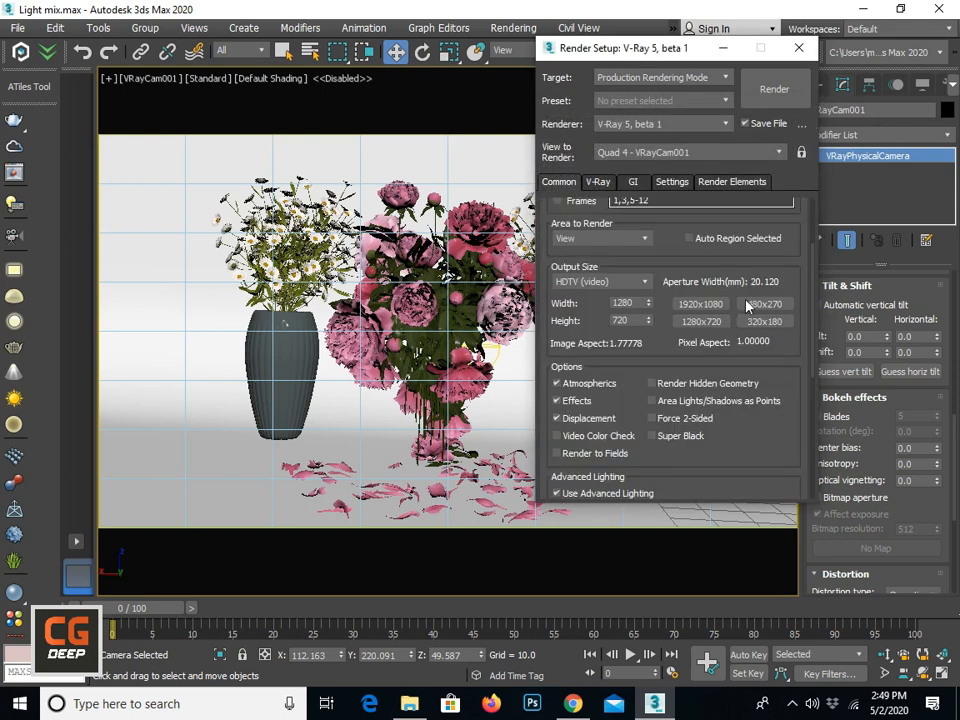
scroll(740, 300, down, 5)
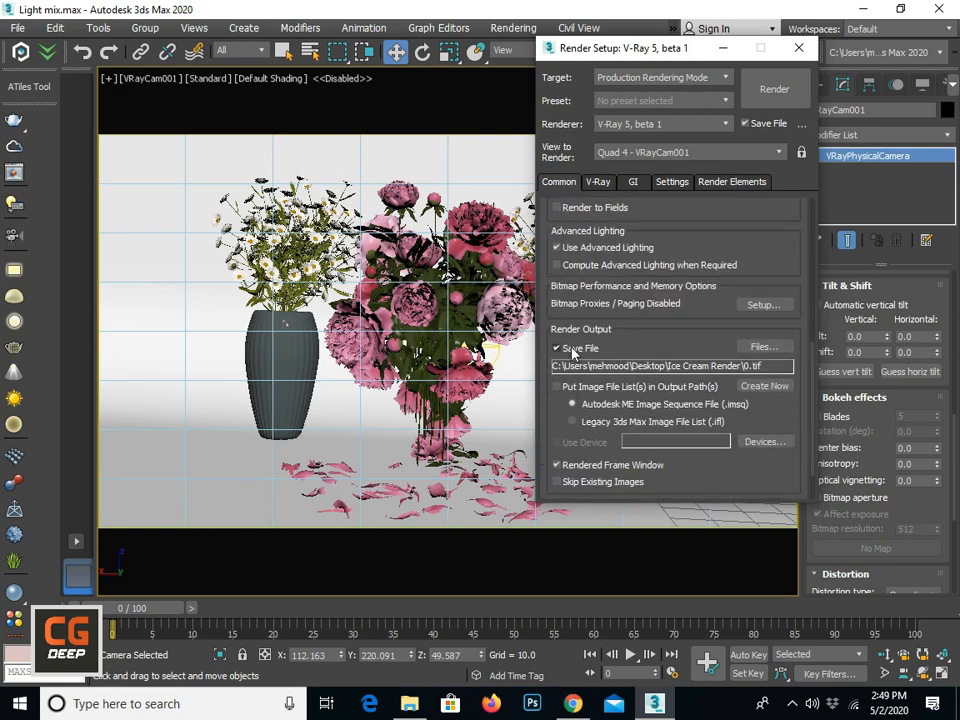
scroll(635, 340, up, 3)
click(594, 182)
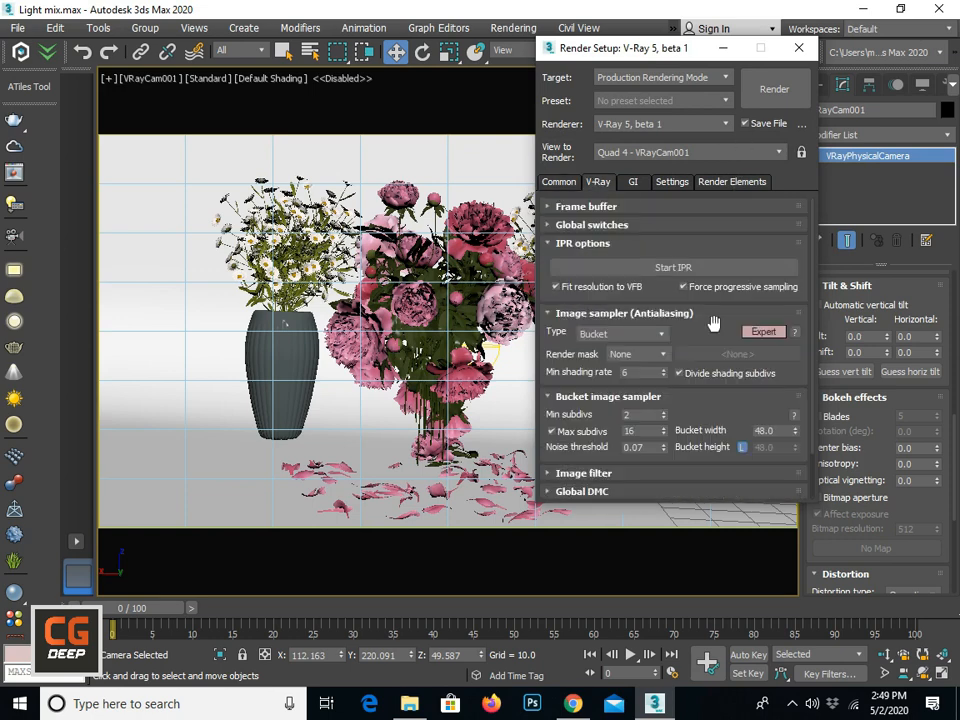
scroll(634, 290, down, 3)
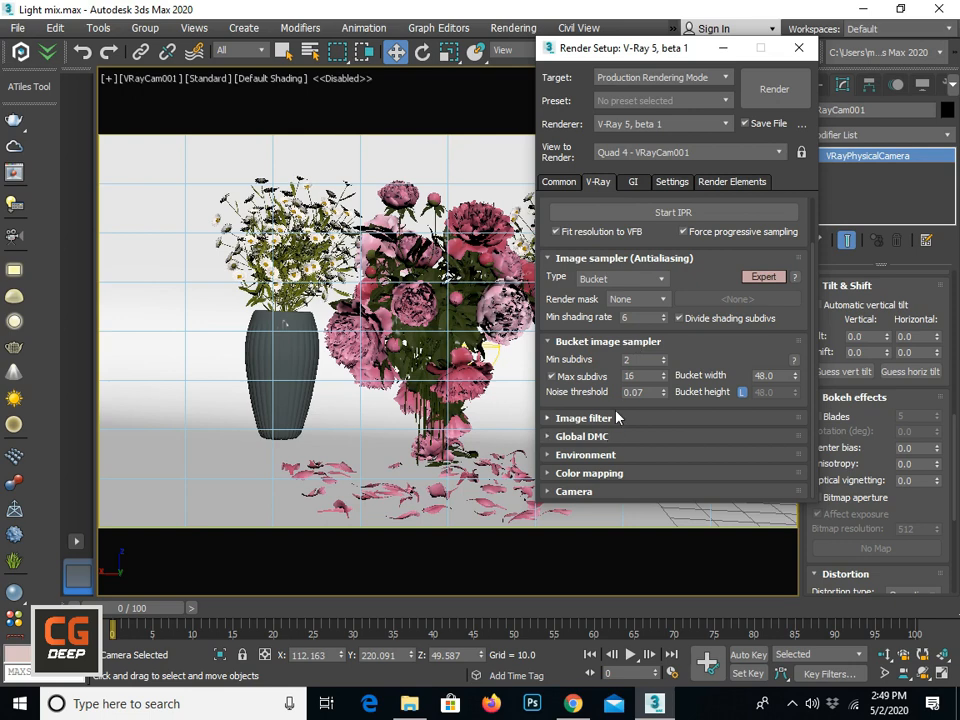
double_click(638, 360)
text(1)
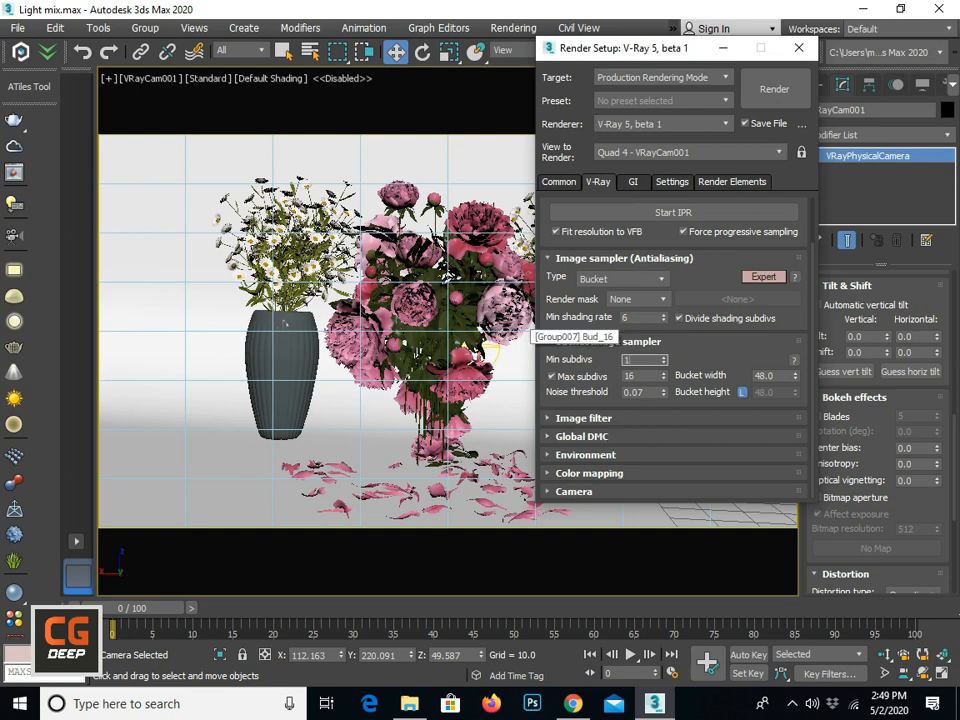
key(Tab)
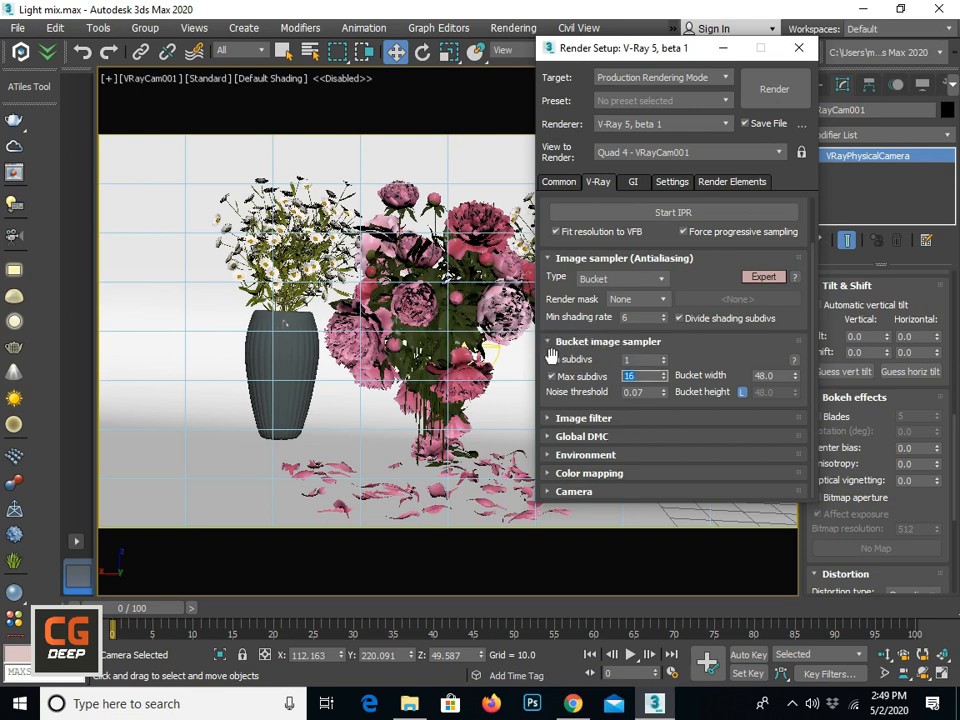
text(4)
Review the image filter, Global DMC, environment, color mapping, camera and global illumination settings down to the light cache.
click(610, 420)
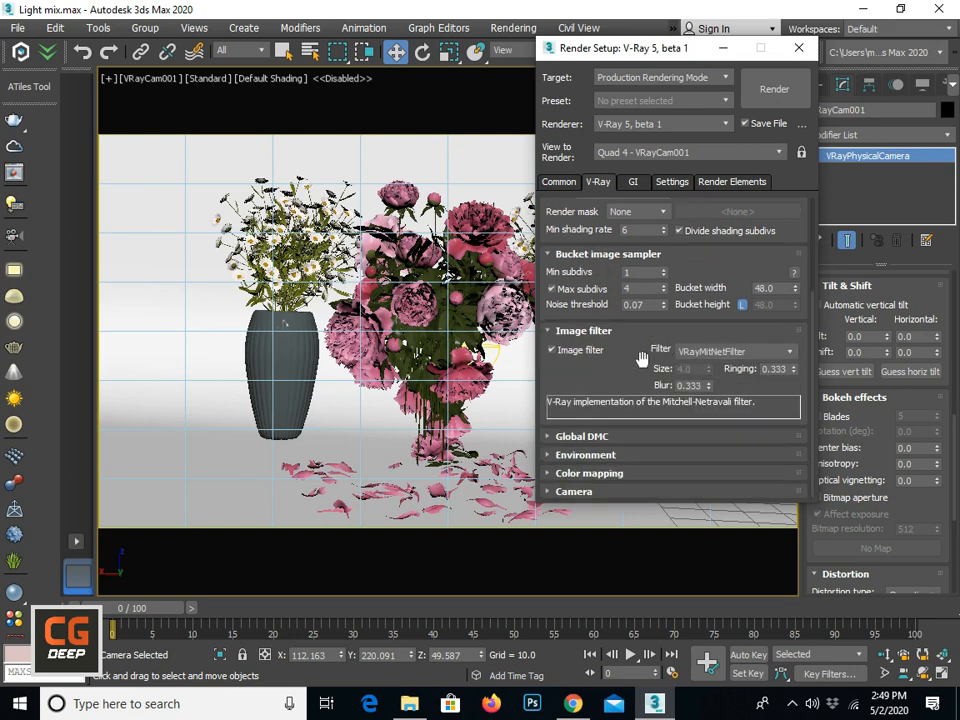
click(638, 437)
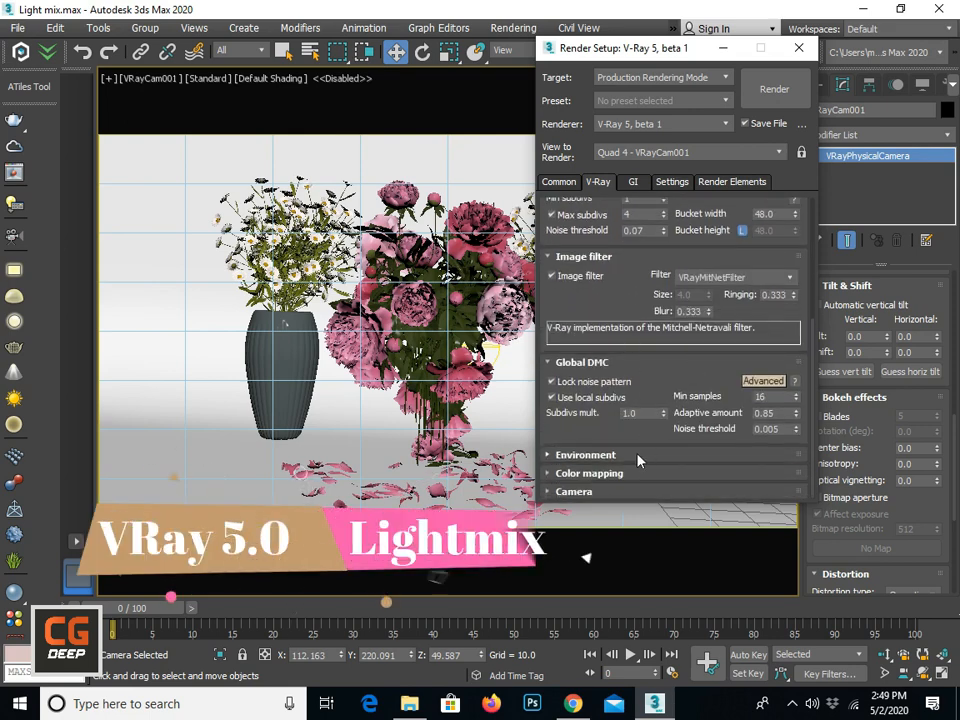
click(638, 457)
click(623, 473)
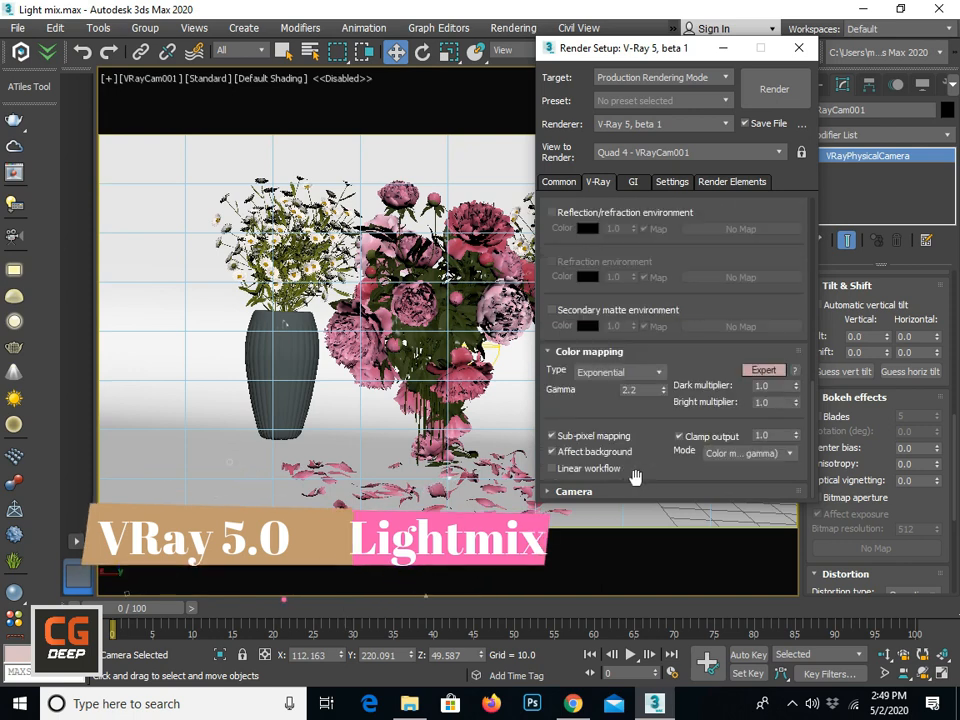
click(619, 491)
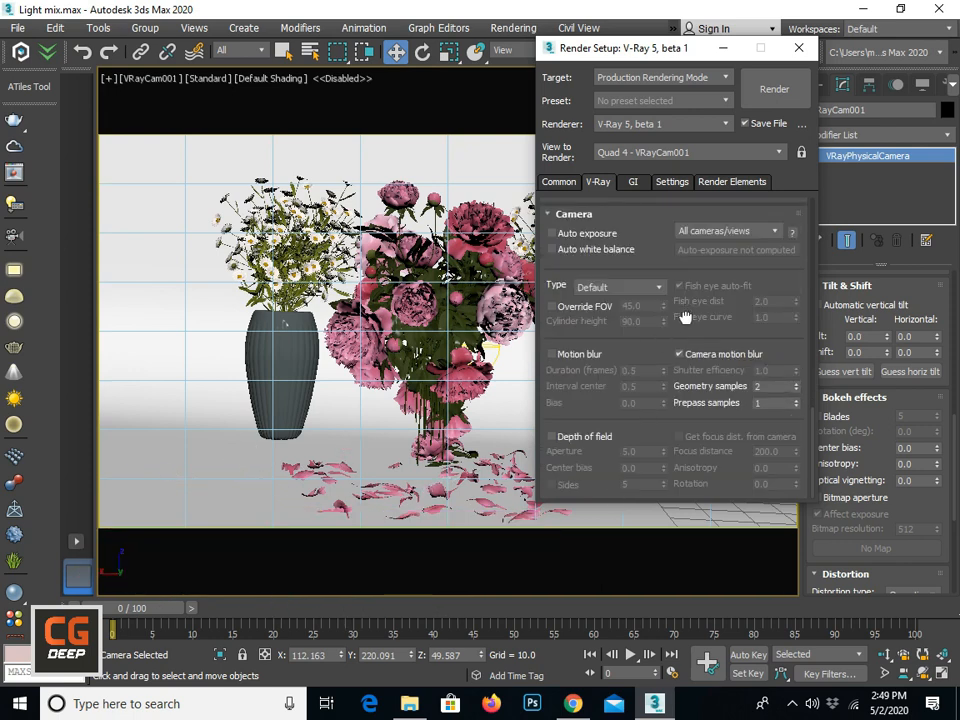
scroll(683, 317, up, 3)
click(632, 182)
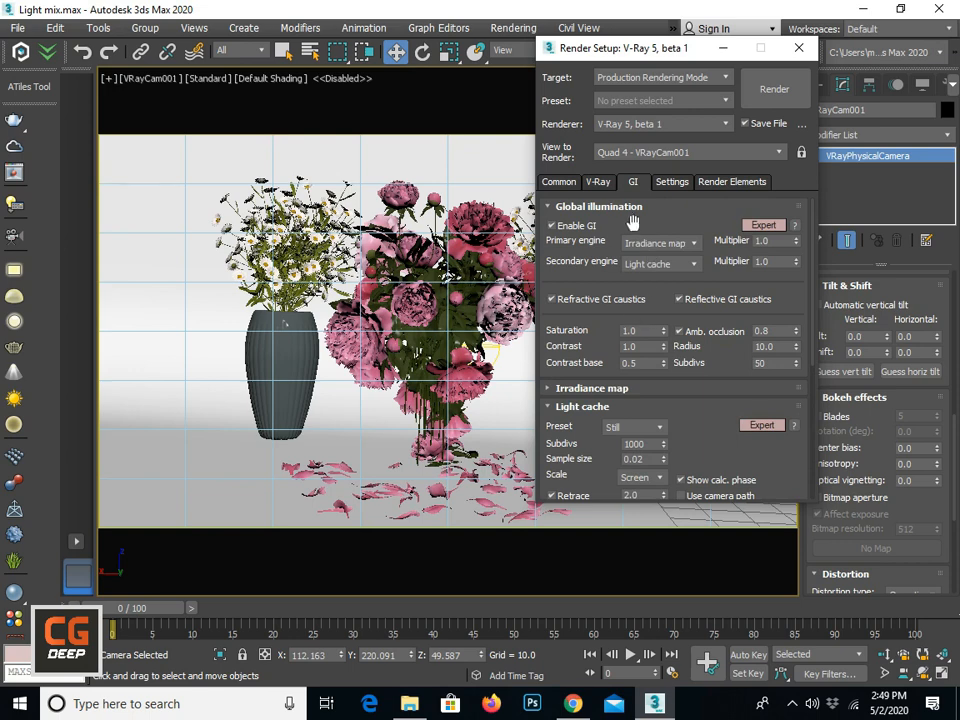
click(600, 206)
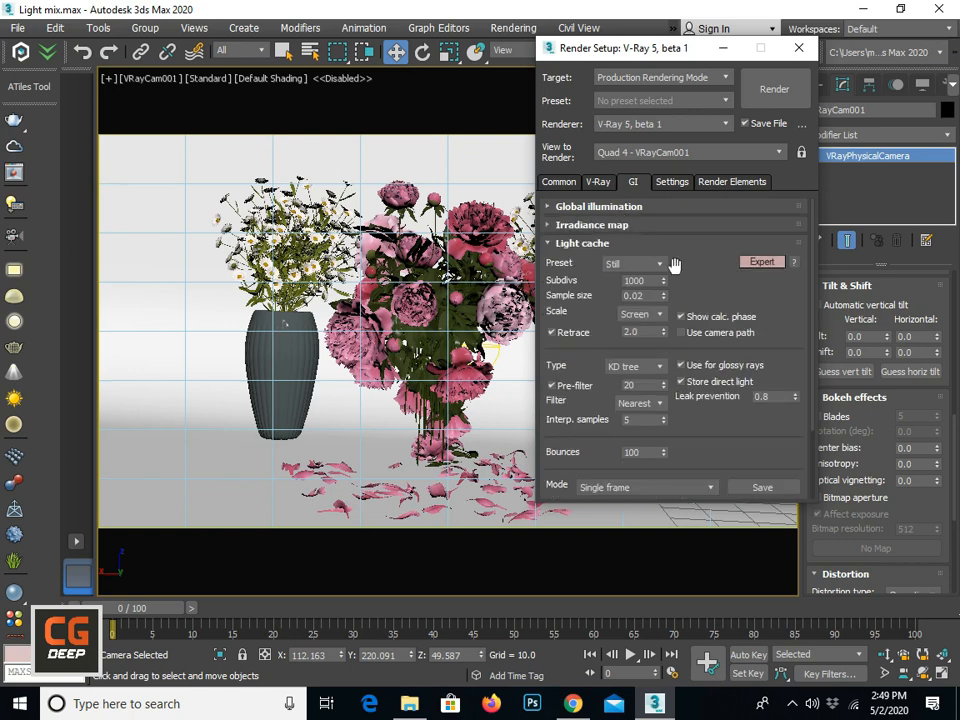
Check the irradiance map settings and set the light cache subdivs to 800.
scroll(678, 268, down, 5)
scroll(678, 268, up, 2)
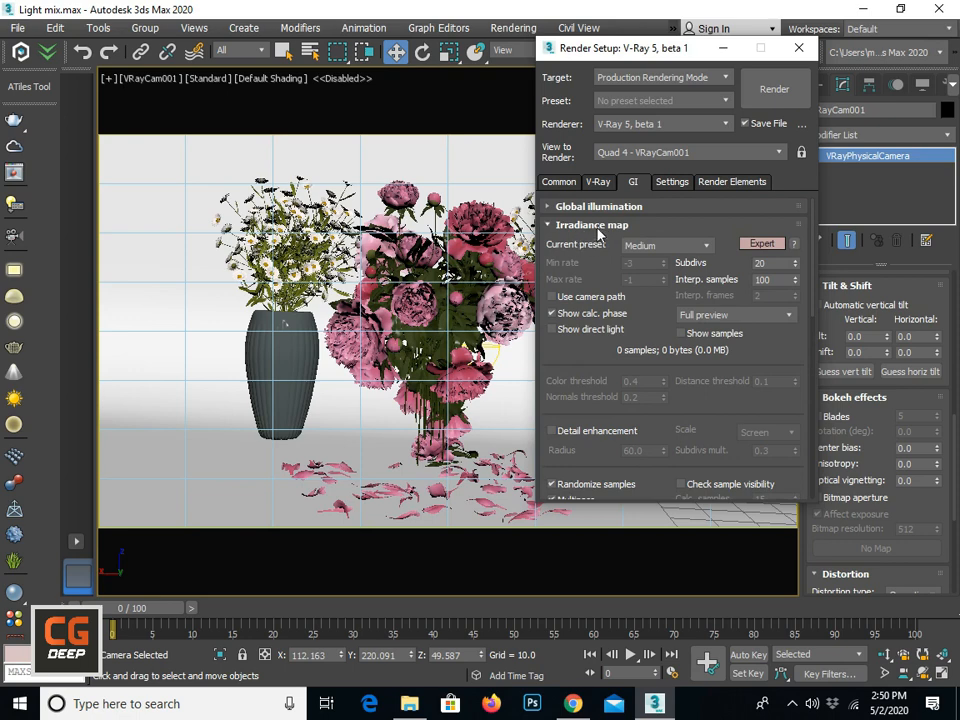
click(597, 226)
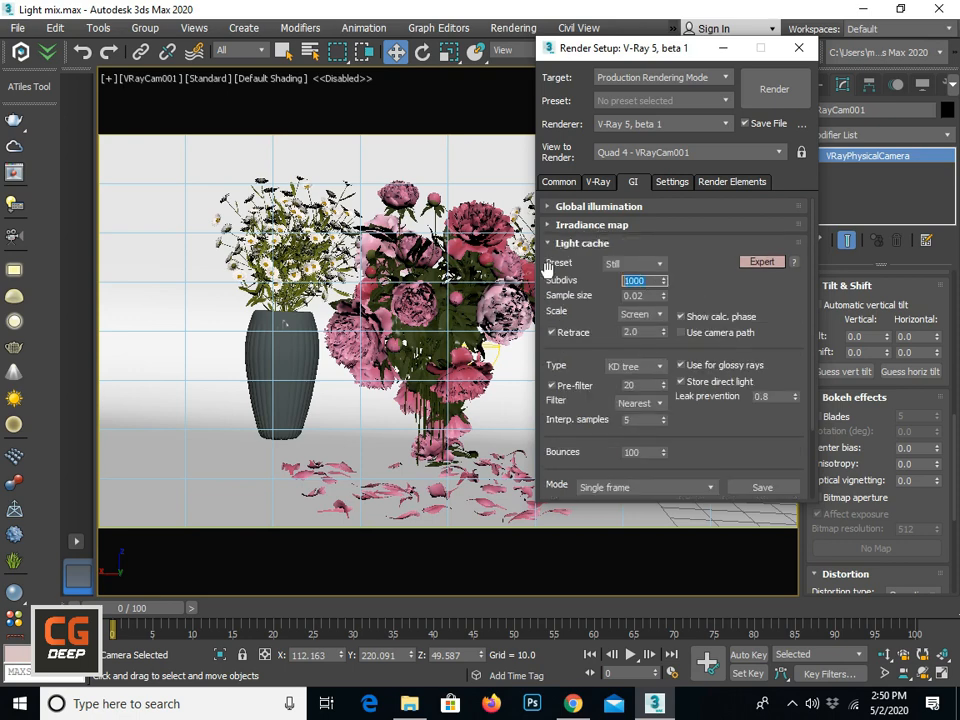
text(80)
Examine the light cache preset and type options, keeping the Still preset and the KD tree type.
click(630, 263)
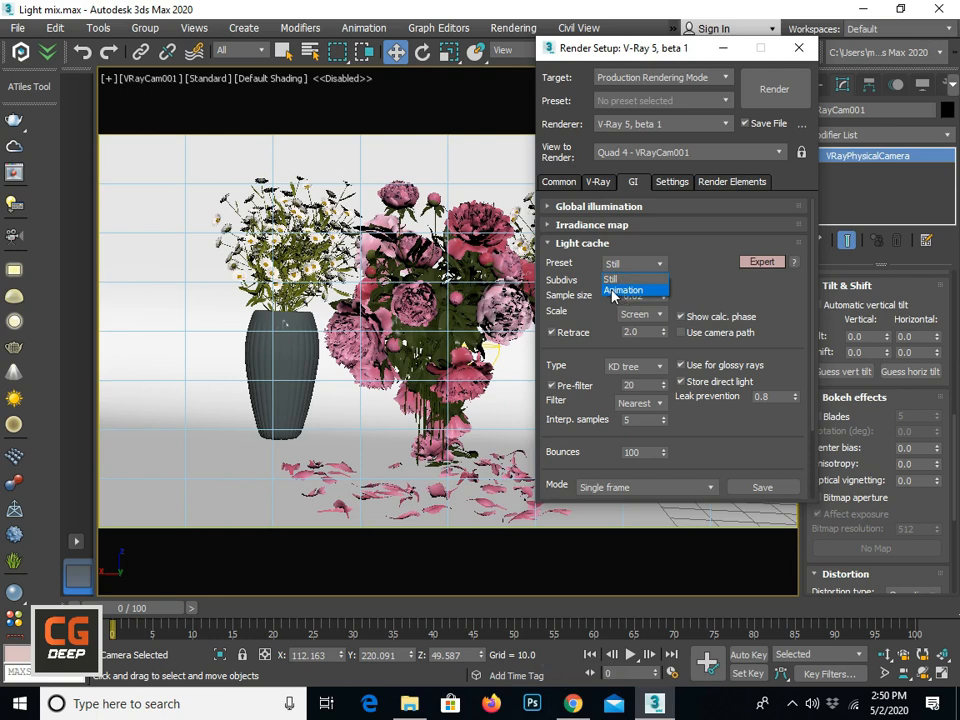
click(614, 290)
click(624, 264)
click(613, 278)
scroll(616, 268, down, 1)
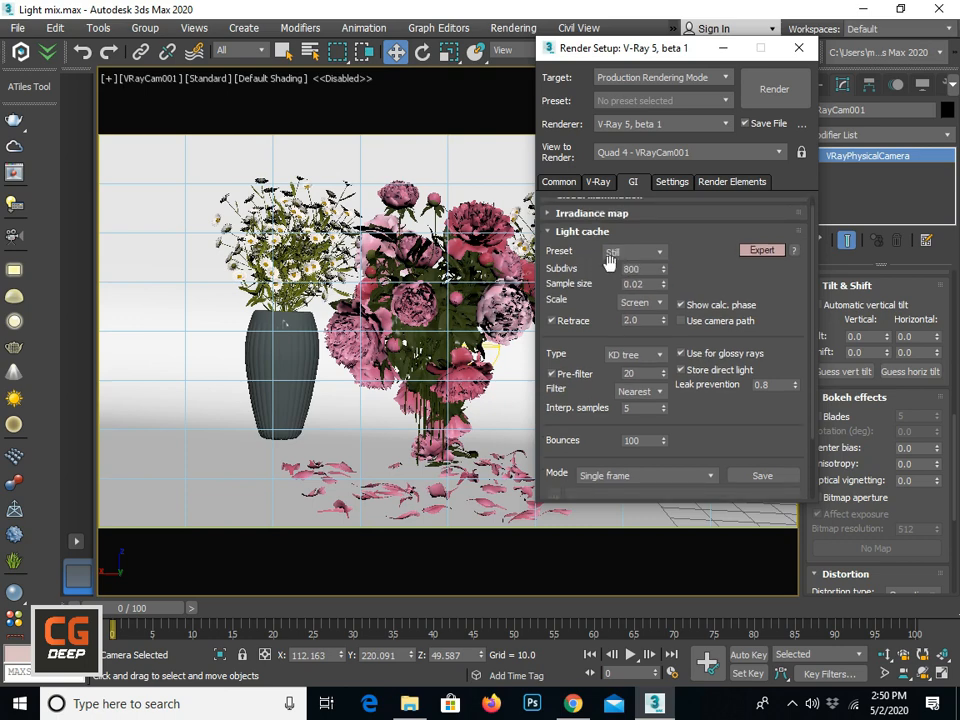
scroll(606, 266, down, 1)
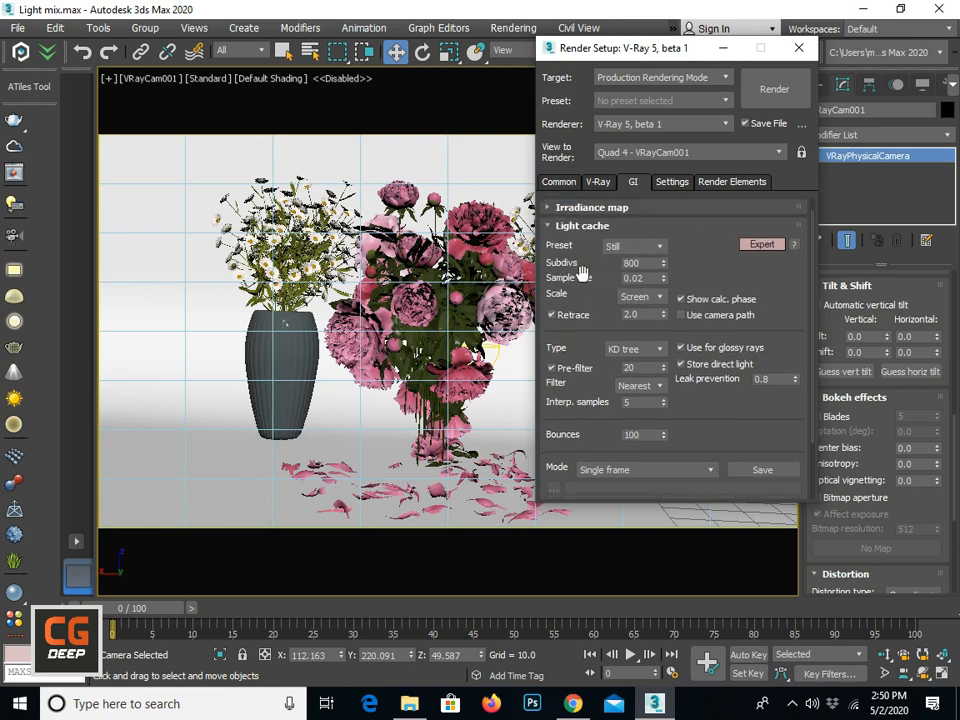
scroll(570, 278, up, 2)
click(633, 366)
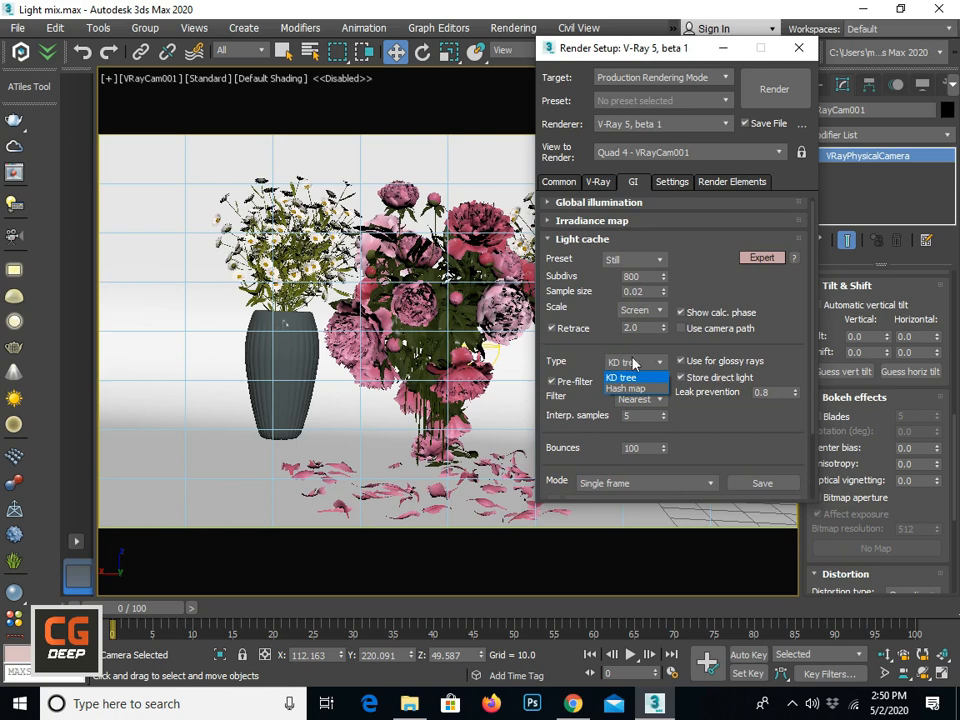
click(634, 378)
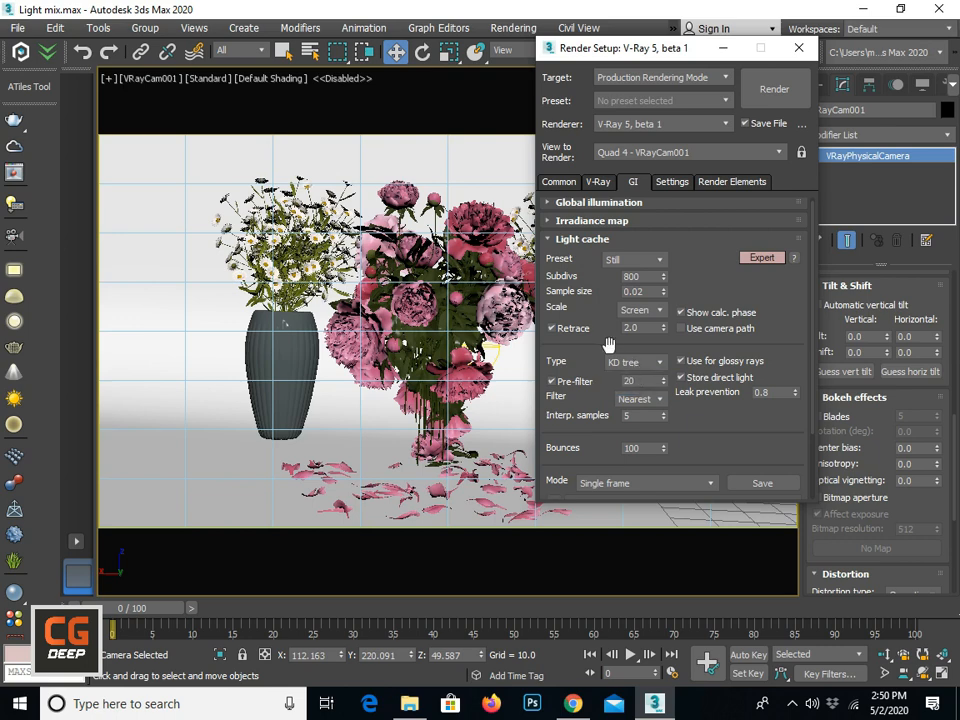
scroll(612, 356, up, 1)
Check the VRayLightMix entry among the render elements and start rendering the camera view.
click(745, 185)
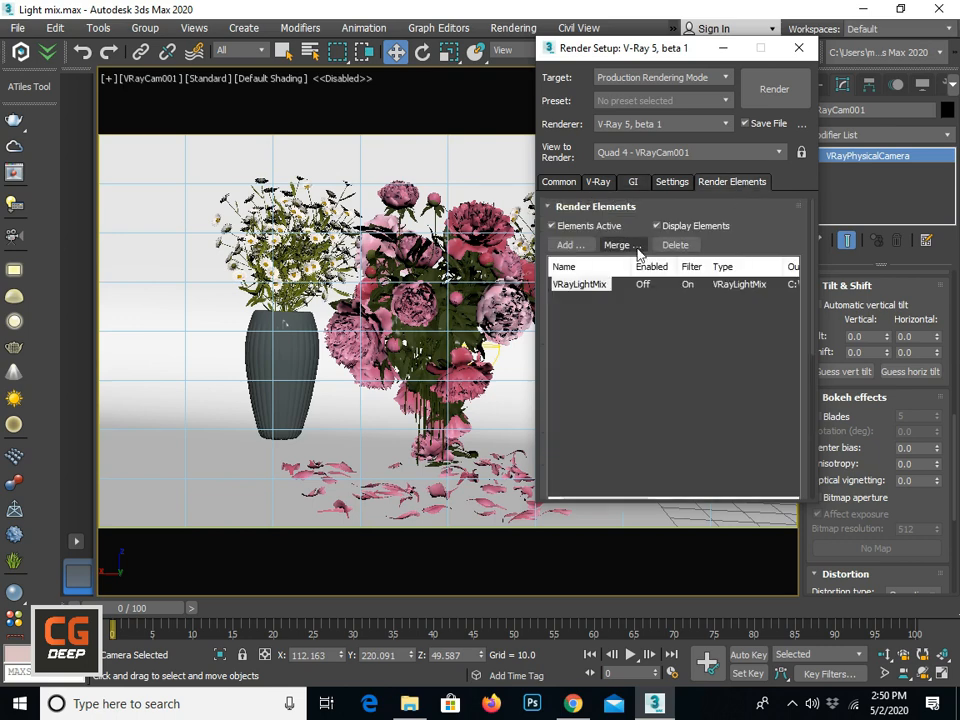
click(776, 89)
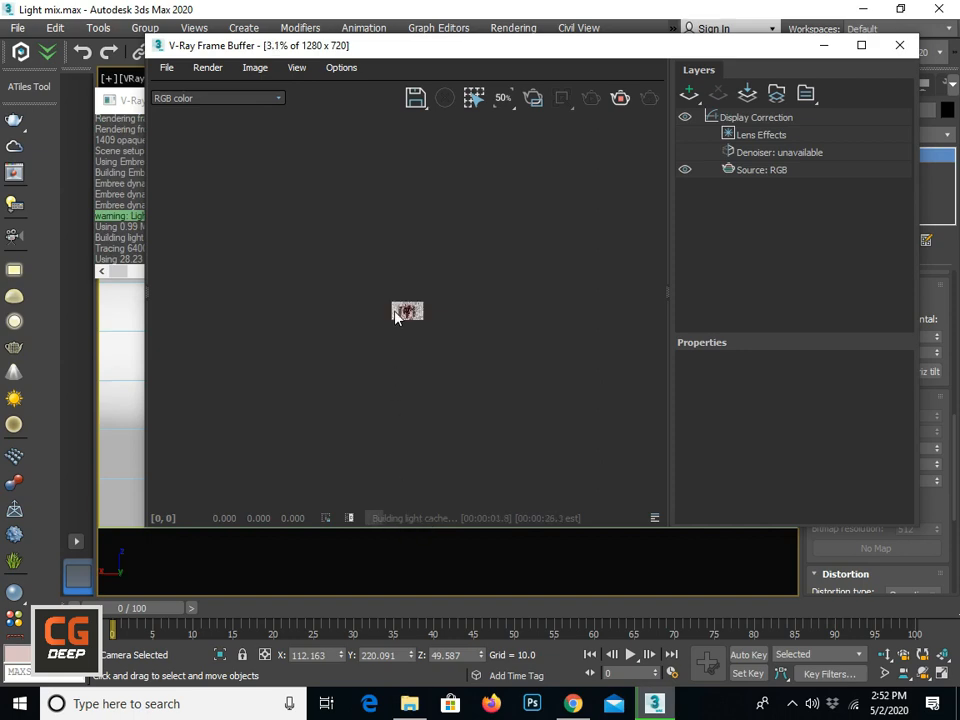
scroll(395, 316, up, 4)
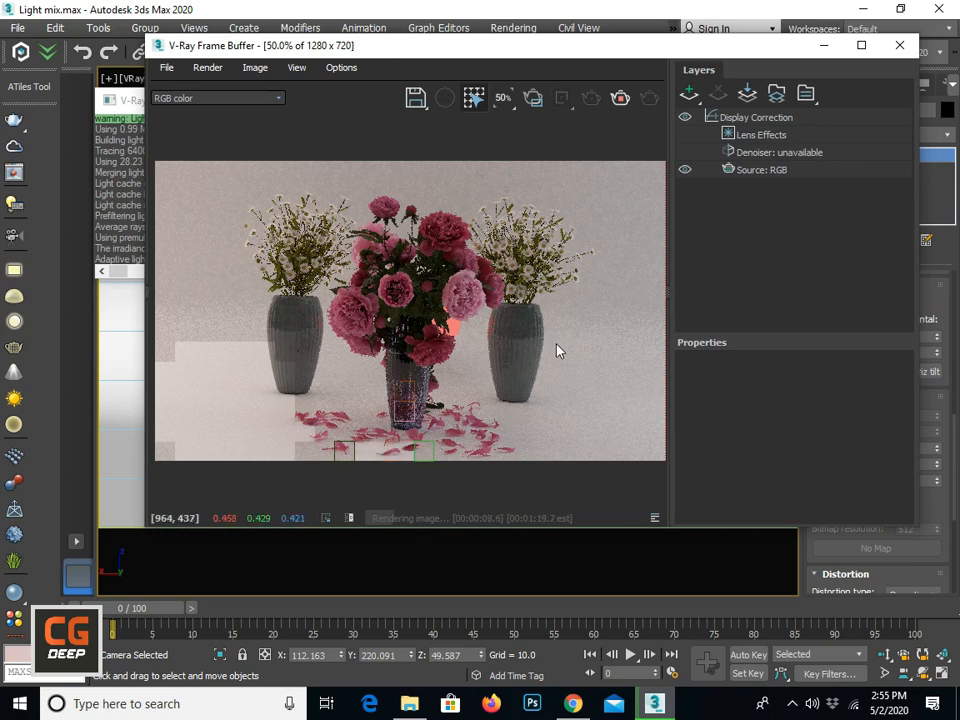
Switch the frame buffer's Source layer from RGB to LightMix and look through its list of lights.
click(770, 172)
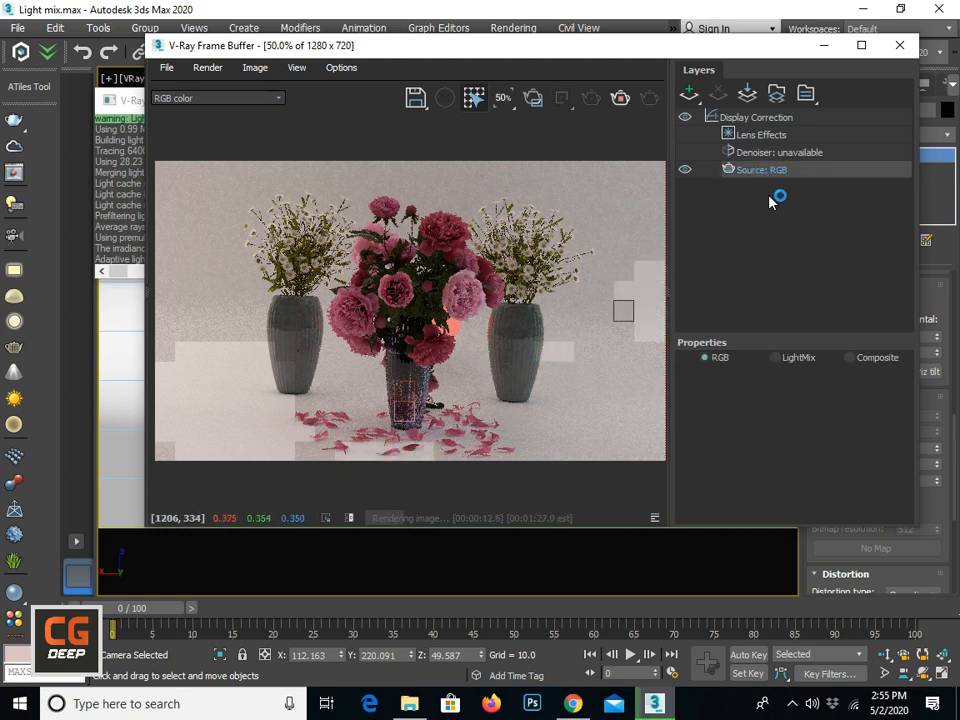
click(784, 362)
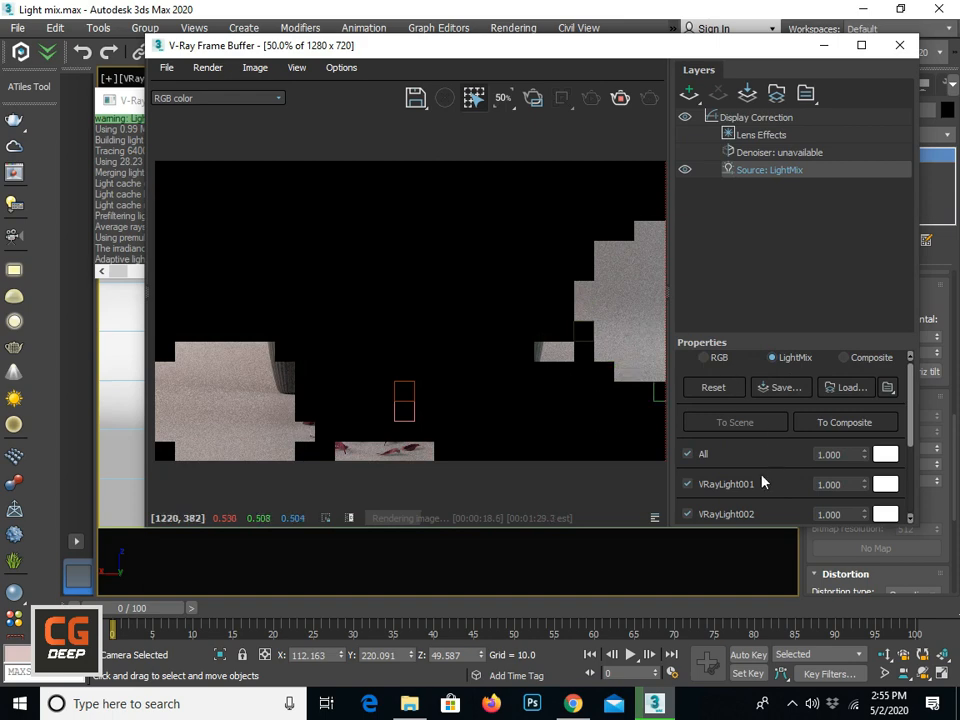
scroll(761, 482, down, 4)
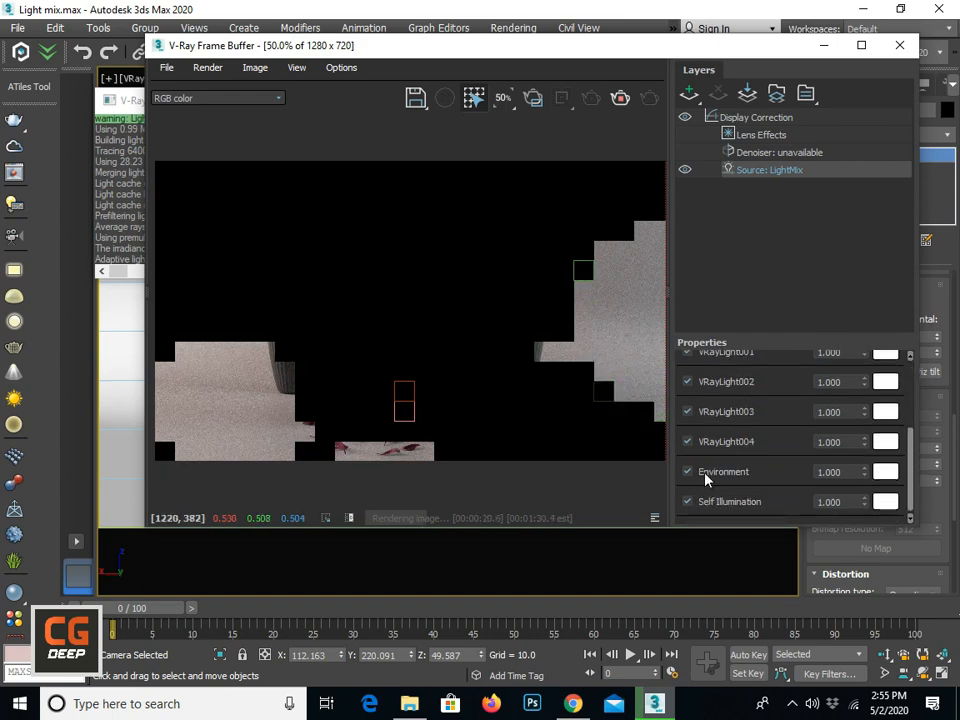
scroll(715, 415, up, 4)
Disable all lights in the LightMix and enable only VRayLight001.
scroll(707, 441, down, 3)
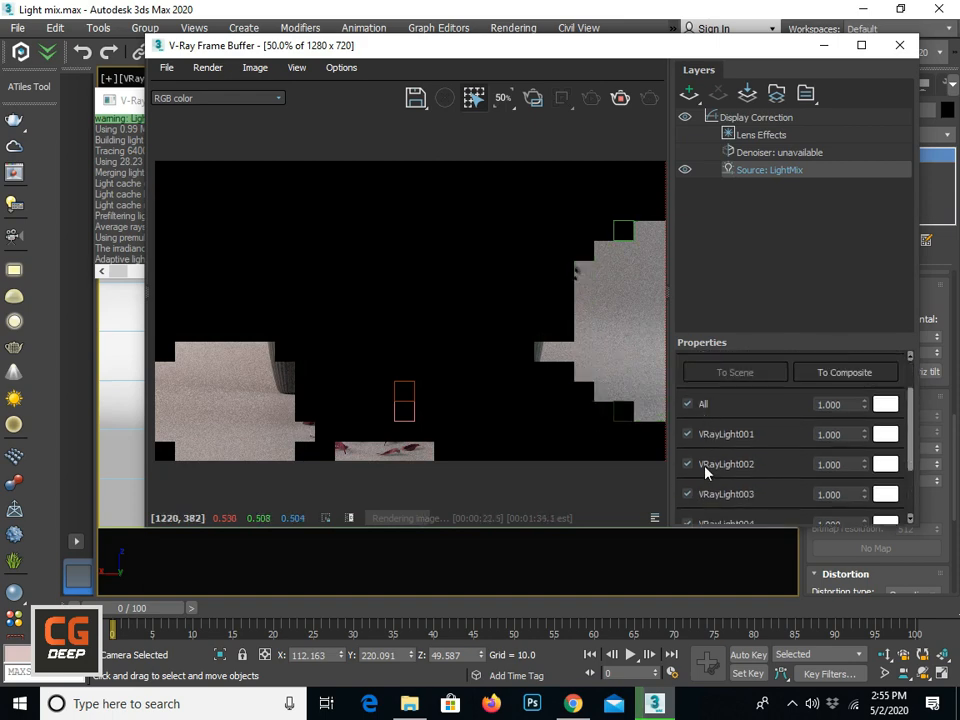
scroll(707, 475, up, 1)
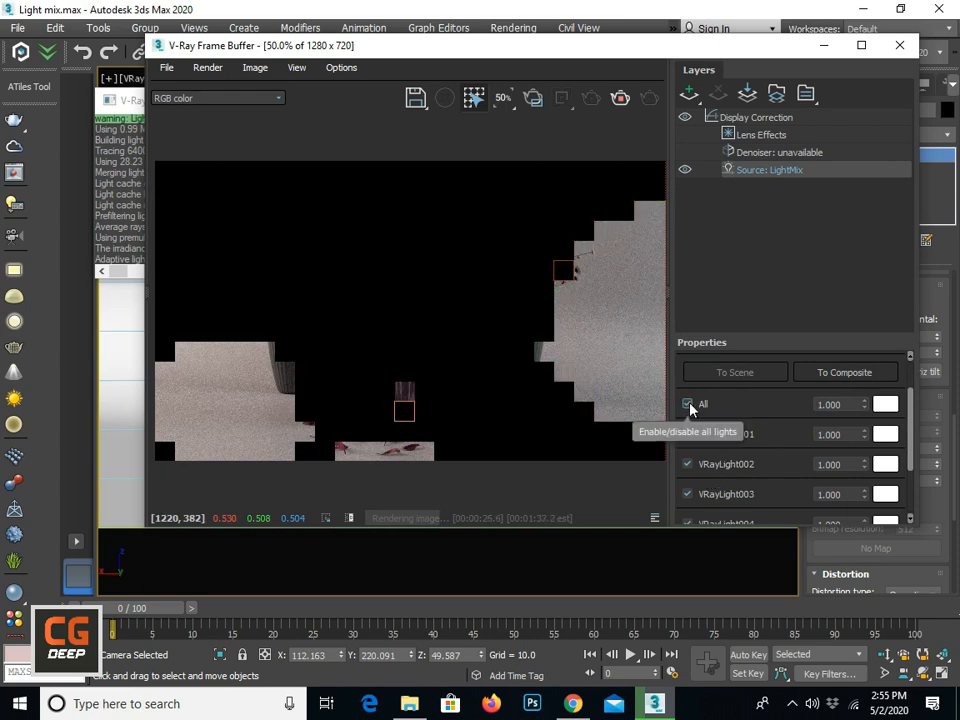
click(688, 405)
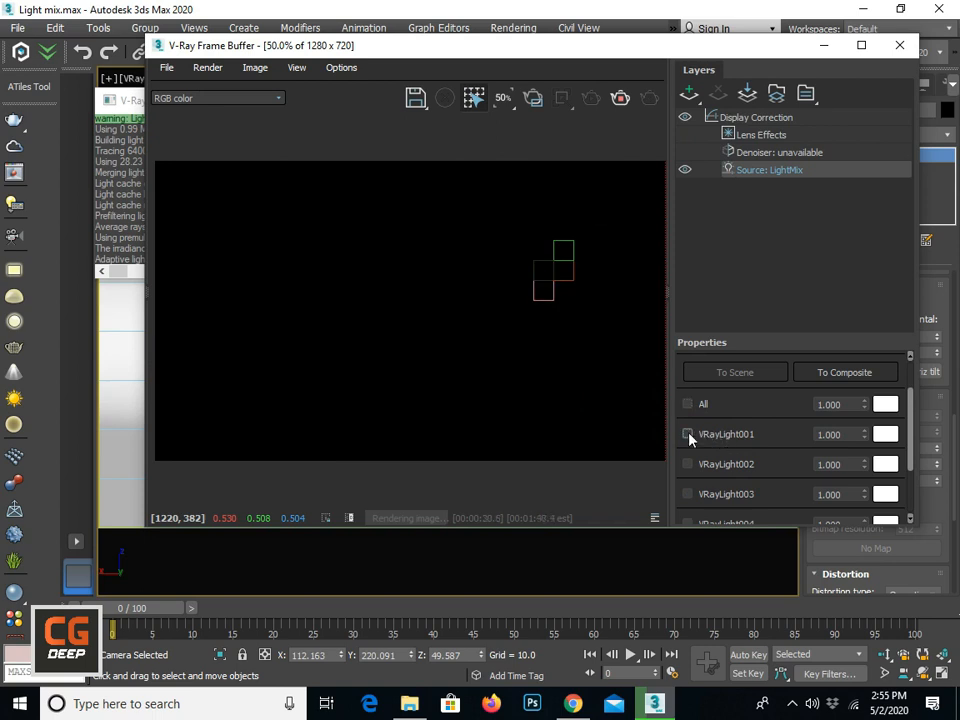
click(688, 434)
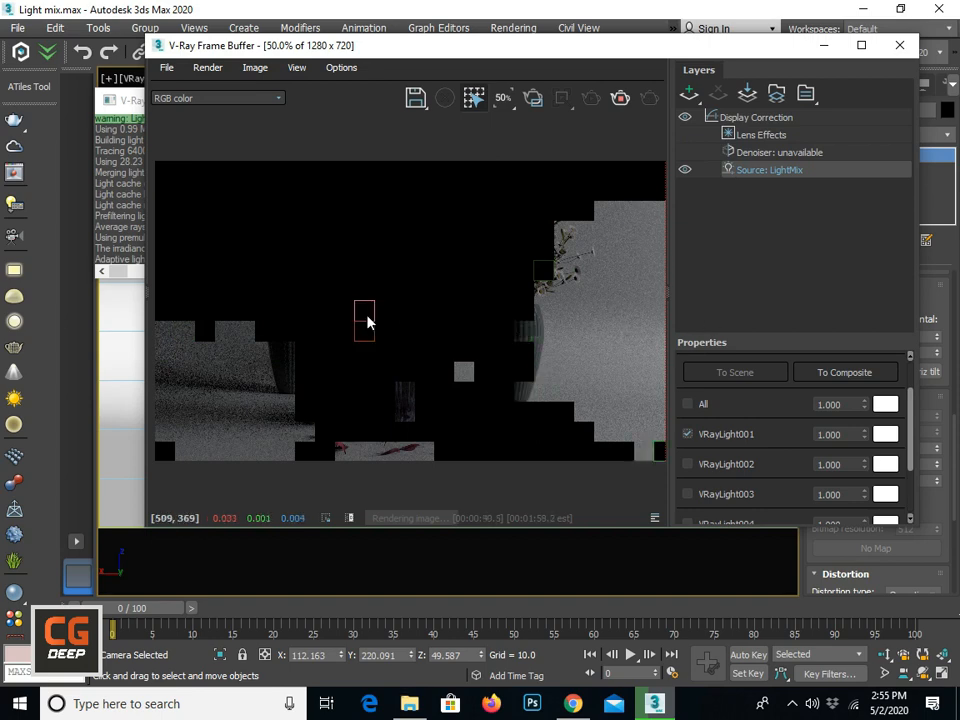
click(886, 434)
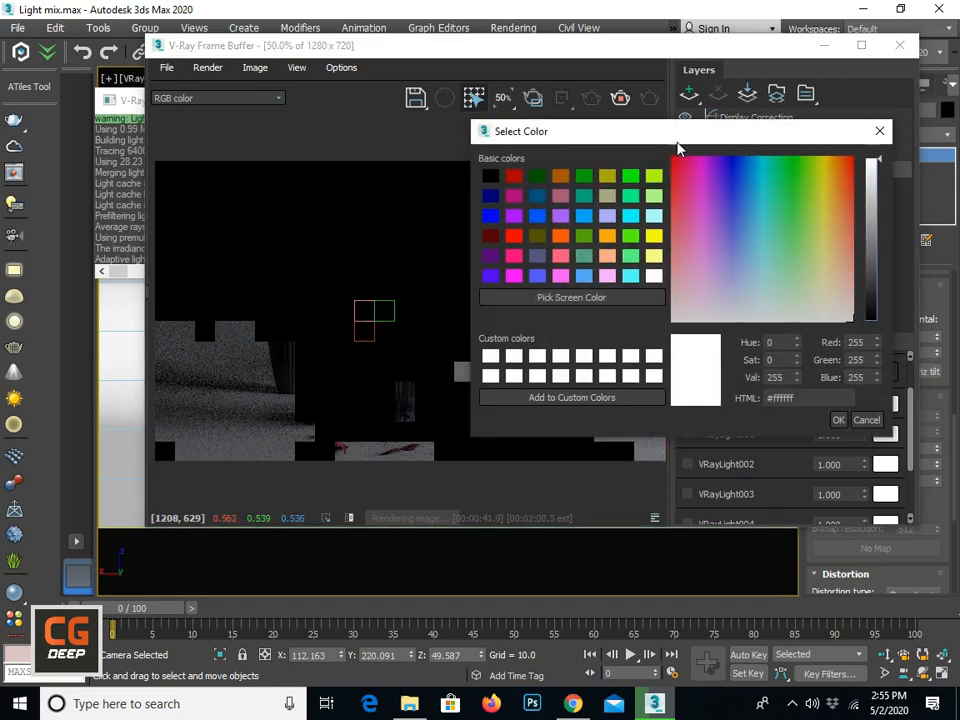
drag(678, 139, 760, 160)
drag(905, 213, 898, 299)
drag(878, 153, 690, 122)
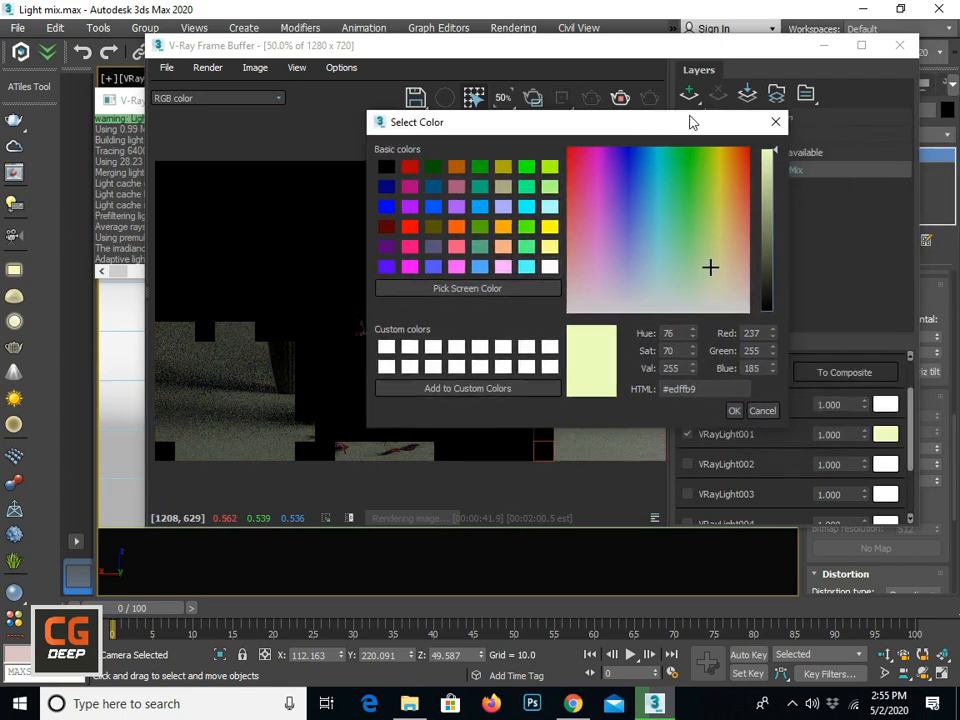
click(775, 122)
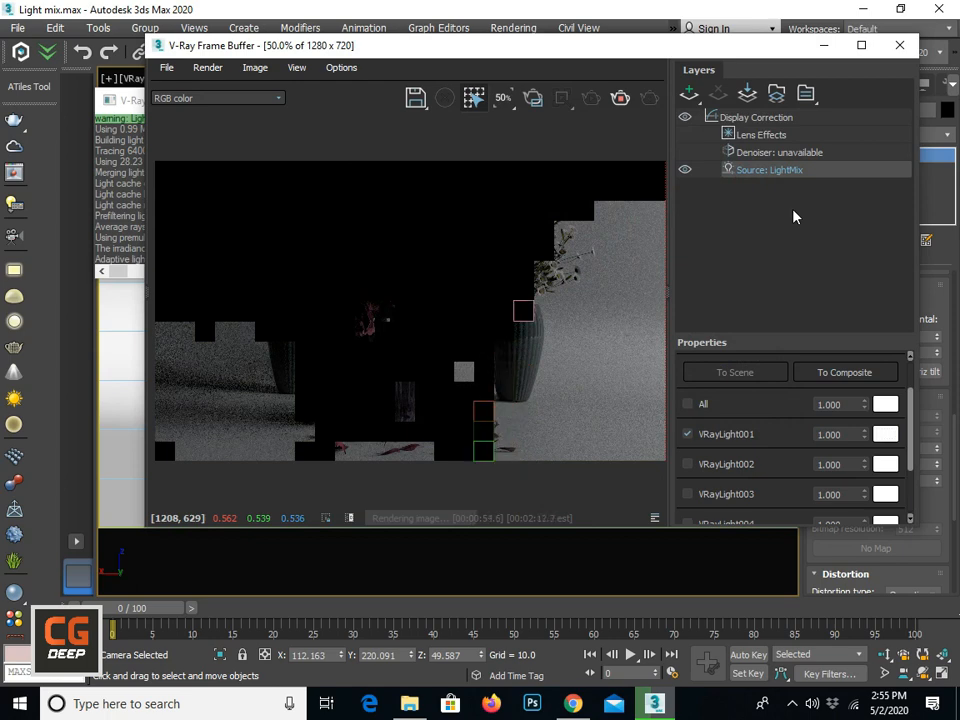
Set VRayLight001's LightMix color to the warm yellow #fff0a1.
click(885, 434)
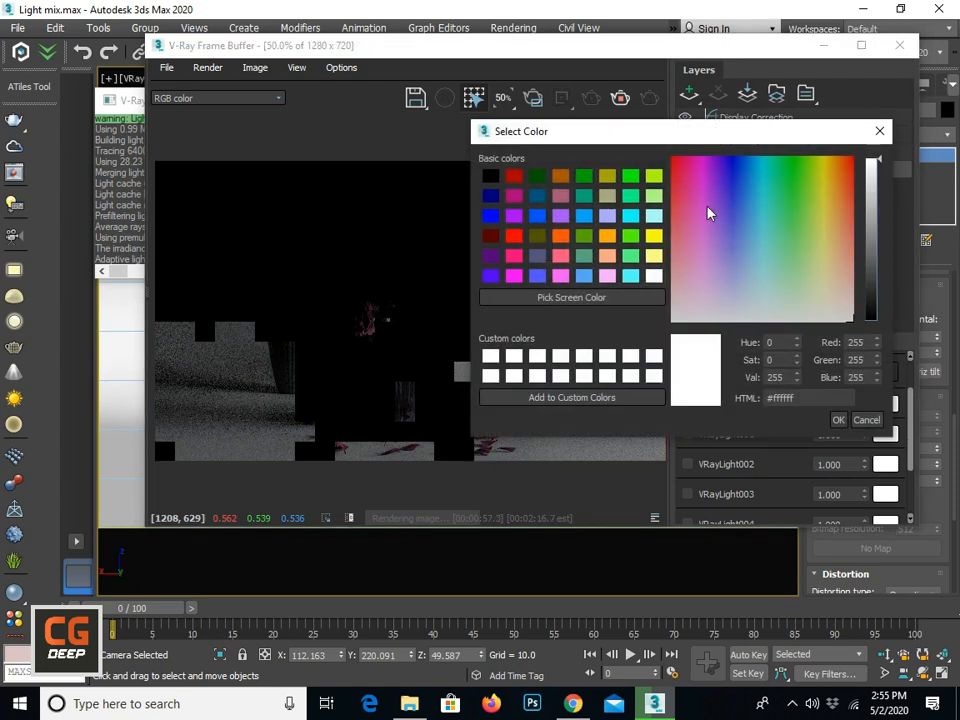
click(813, 271)
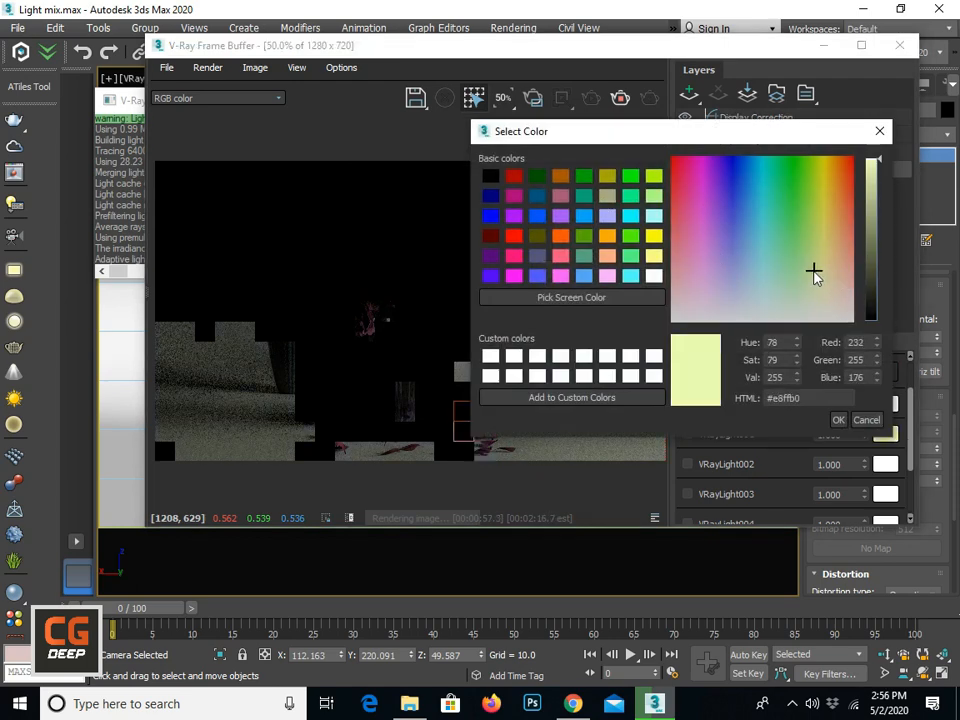
mouse_move(813, 271)
mouse_down()
mouse_move(795, 283)
mouse_move(830, 271)
mouse_up()
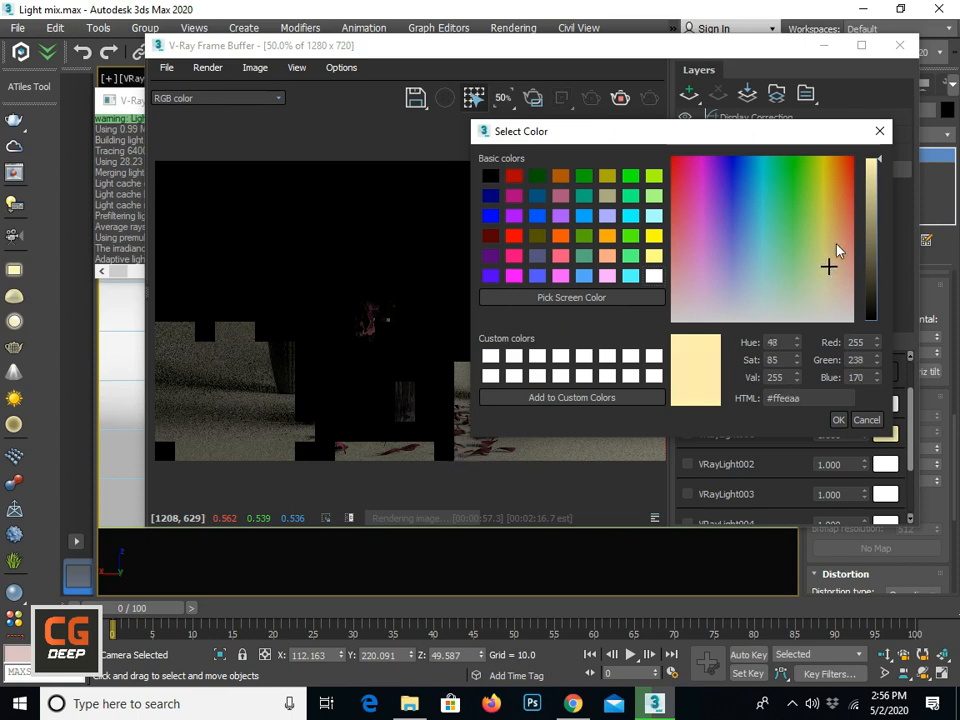
click(829, 263)
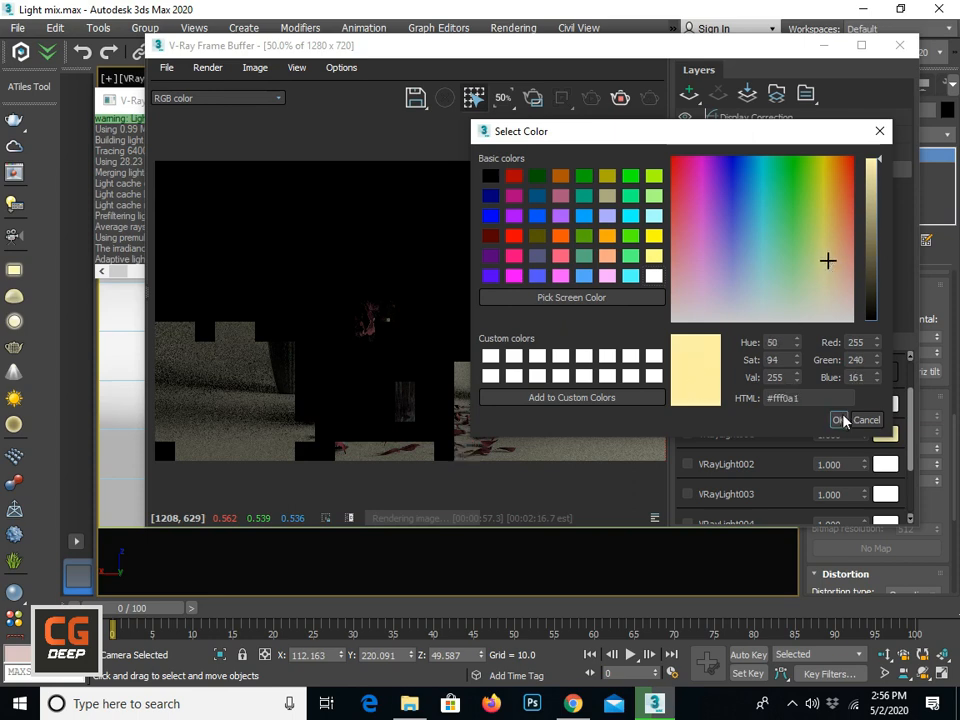
click(840, 420)
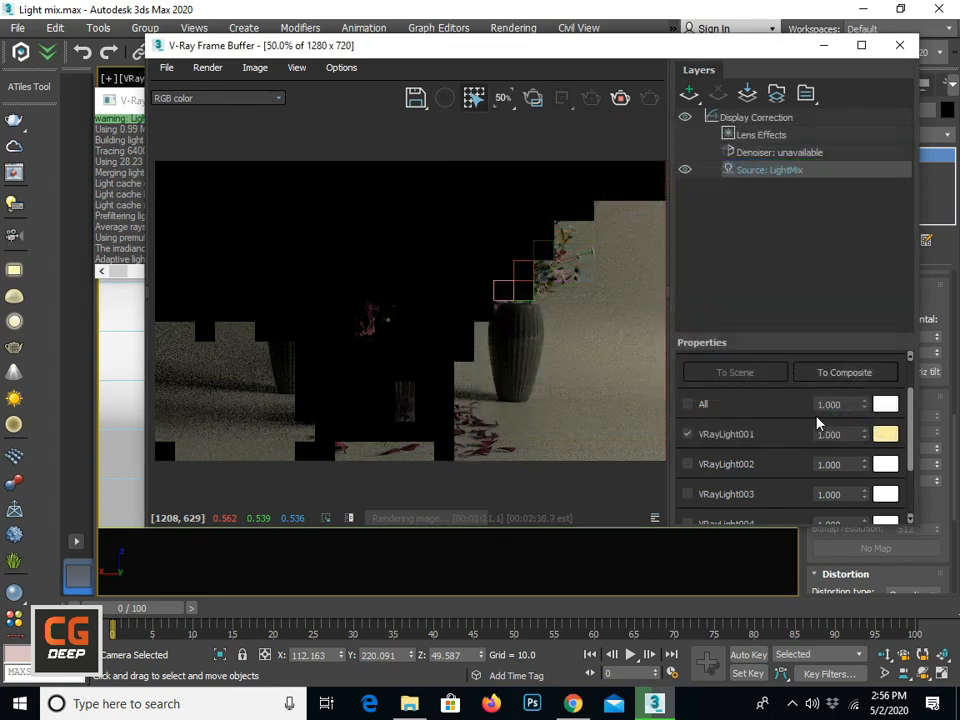
Enable VRayLight002 in the LightMix and raise its intensity multiplier to 1.815, leaving its color white.
click(688, 464)
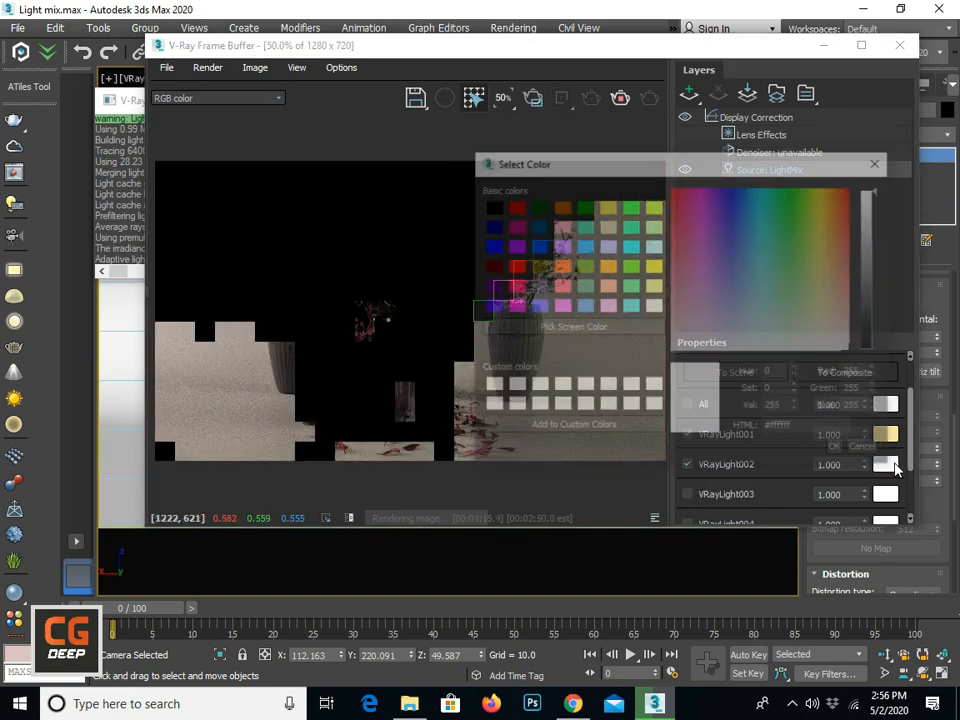
click(885, 464)
click(866, 449)
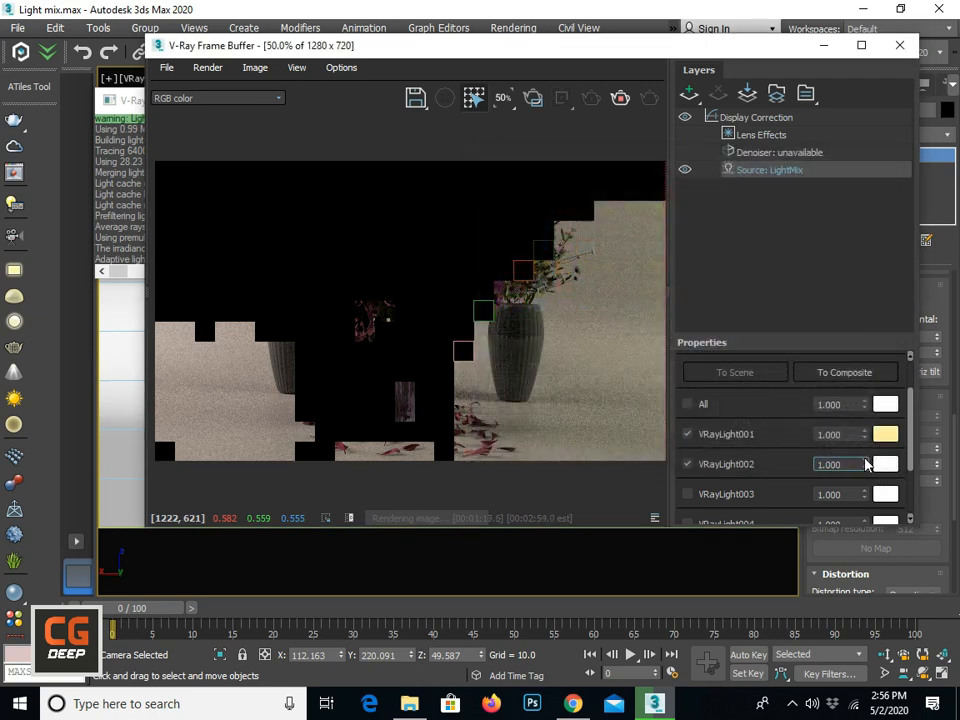
click(866, 460)
drag(866, 464, 860, 321)
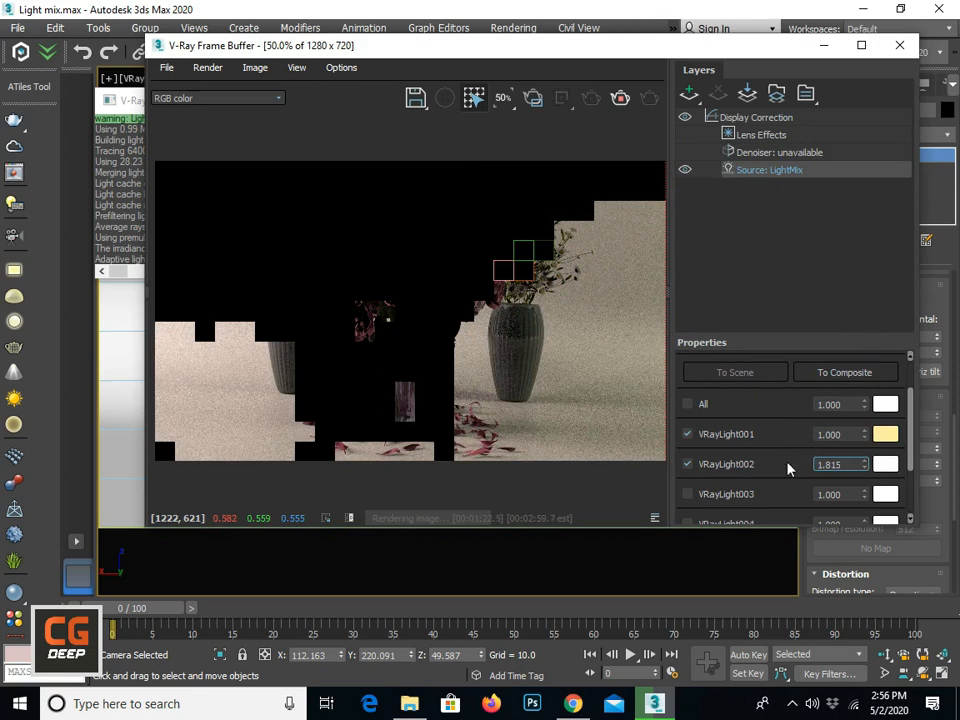
Enable VRayLight003 in the LightMix and reposition the frame buffer window.
scroll(797, 450, down, 2)
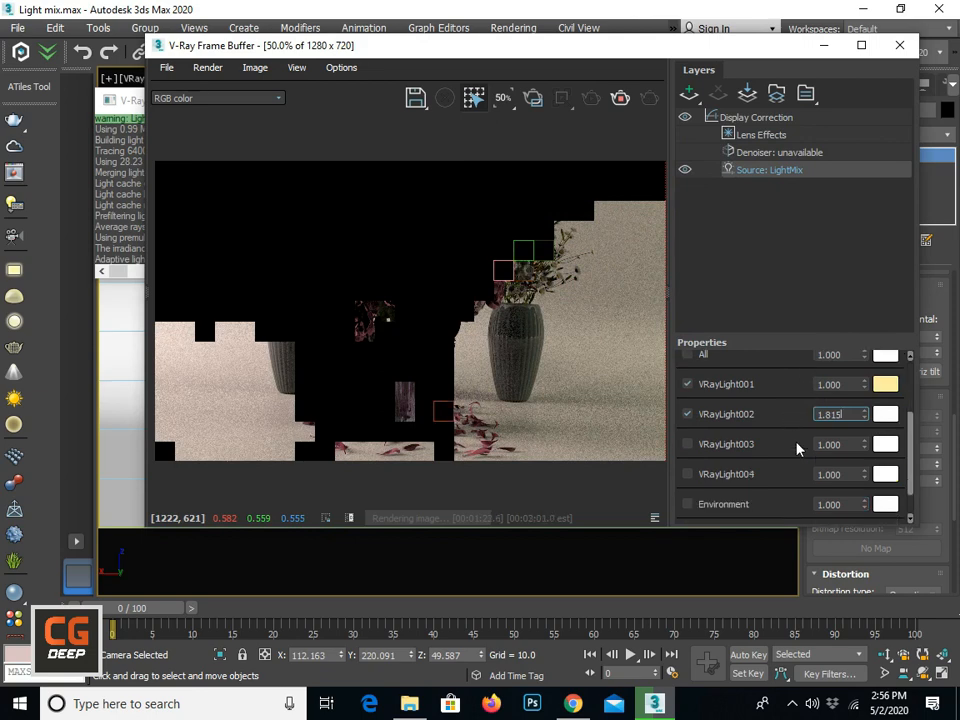
click(713, 446)
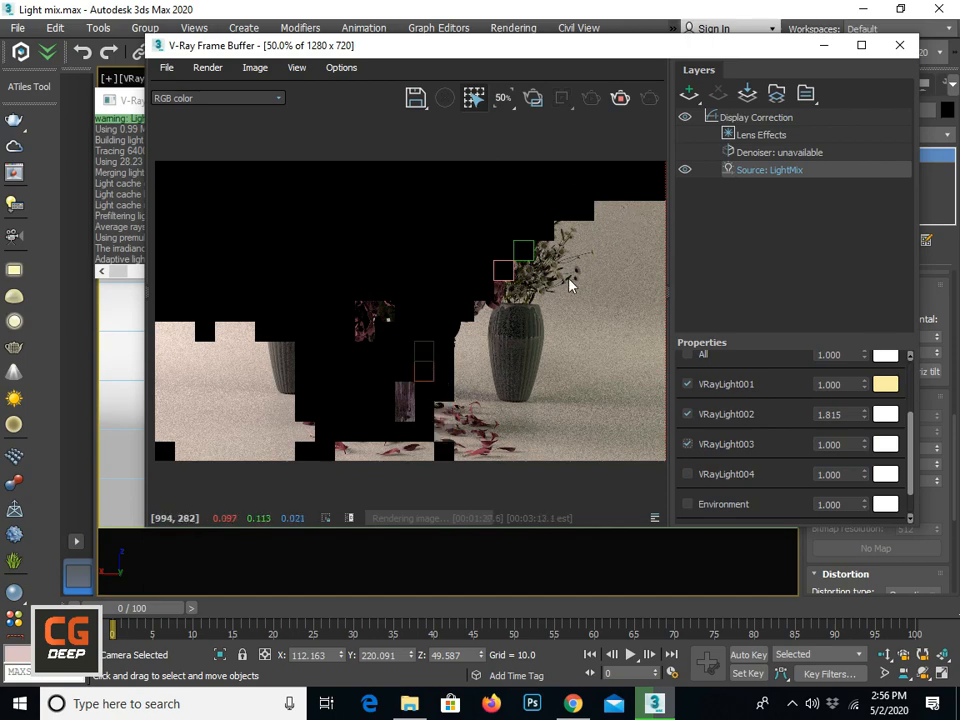
drag(549, 49, 524, 202)
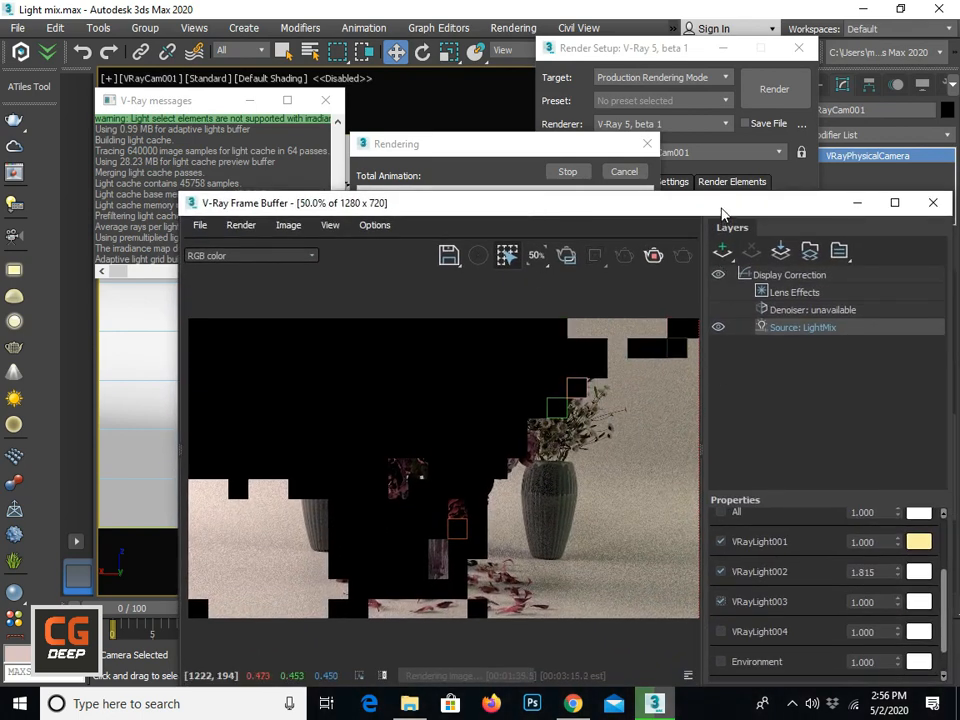
drag(721, 207, 690, 134)
Set VRayLight003's LightMix color to pure red (#ff0000) after trying violet, green and light blue.
click(888, 527)
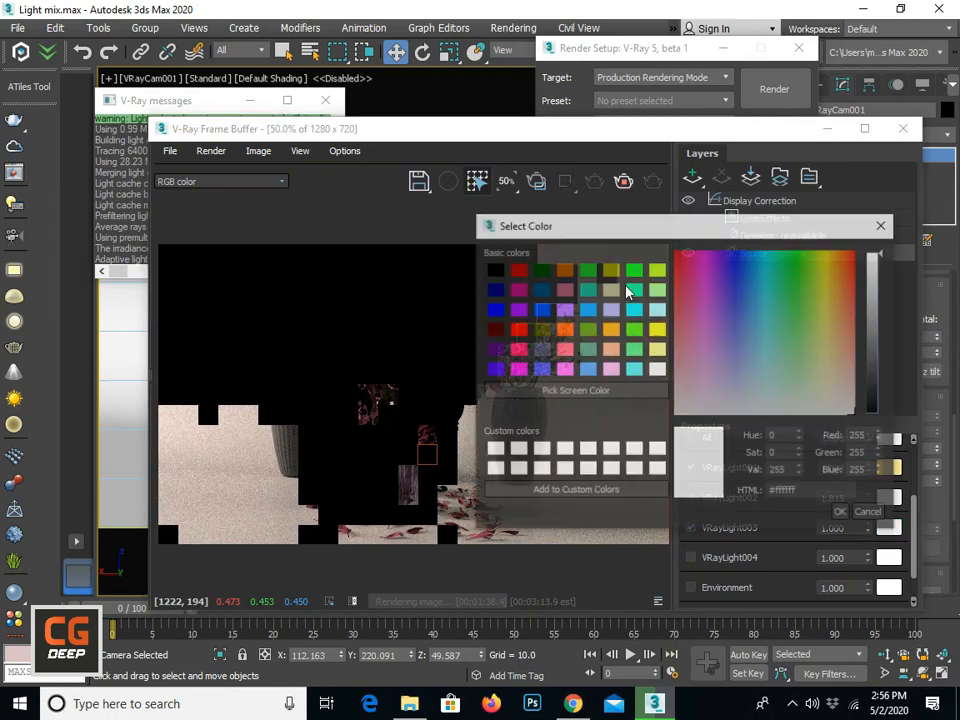
drag(761, 268, 726, 285)
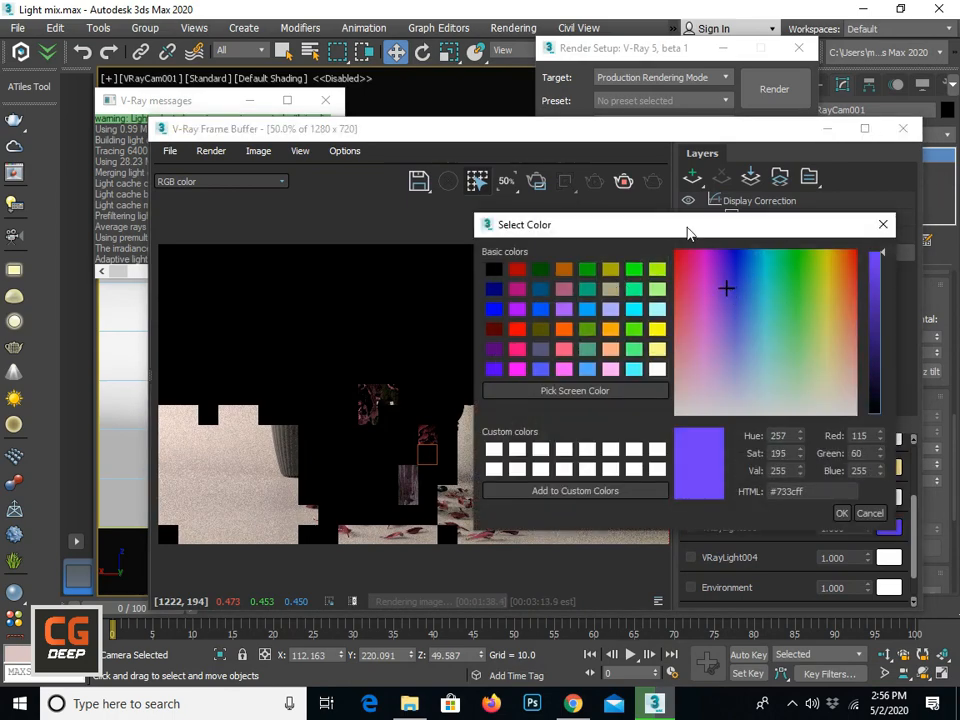
drag(687, 232, 745, 277)
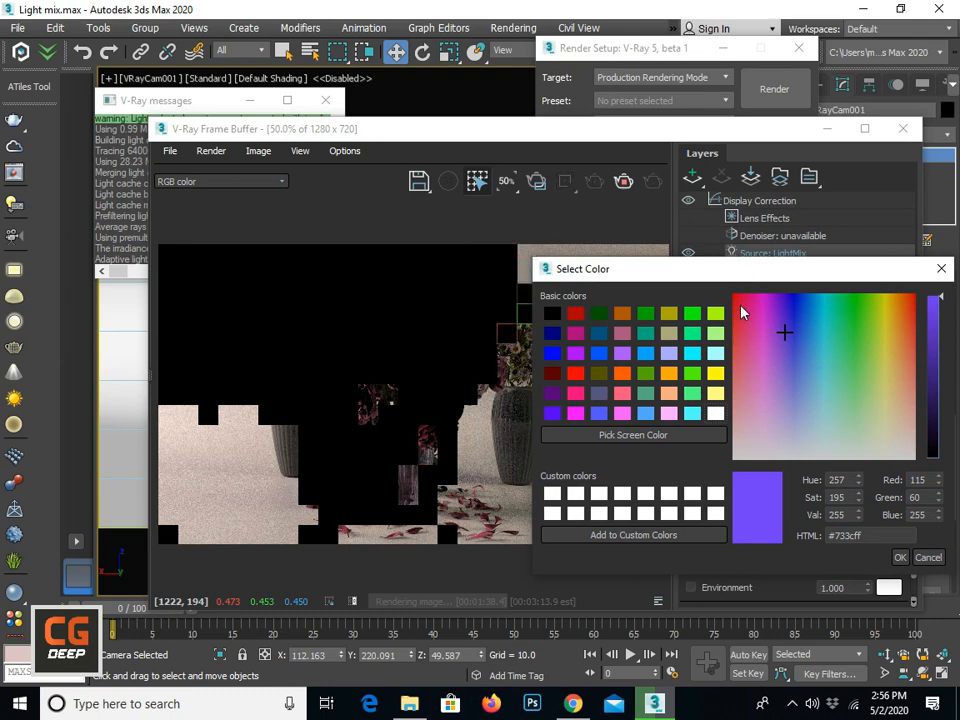
click(858, 321)
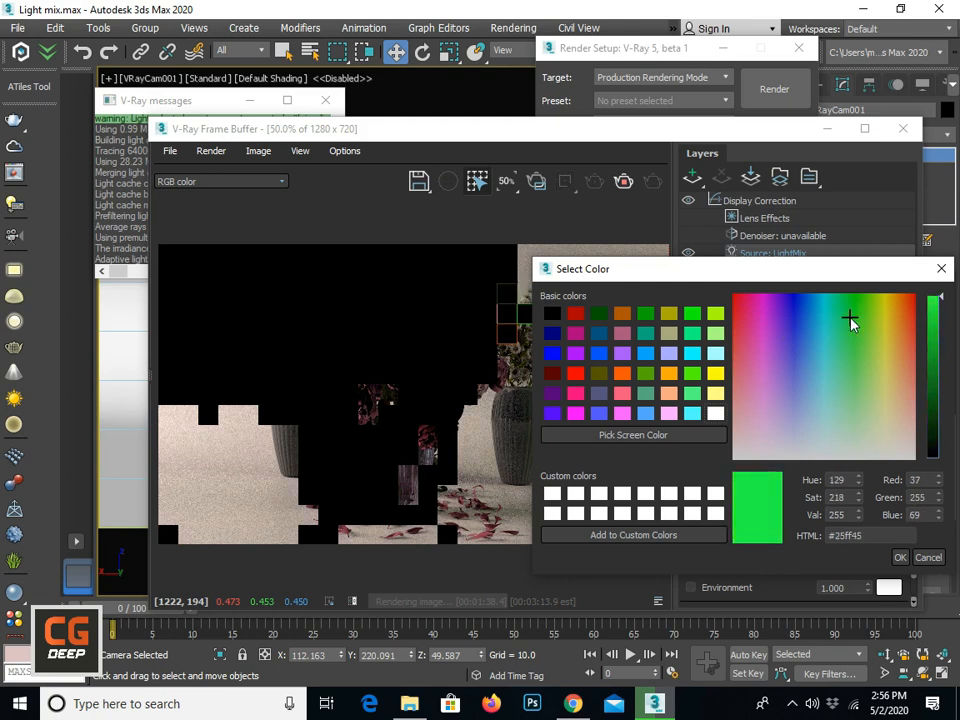
click(818, 321)
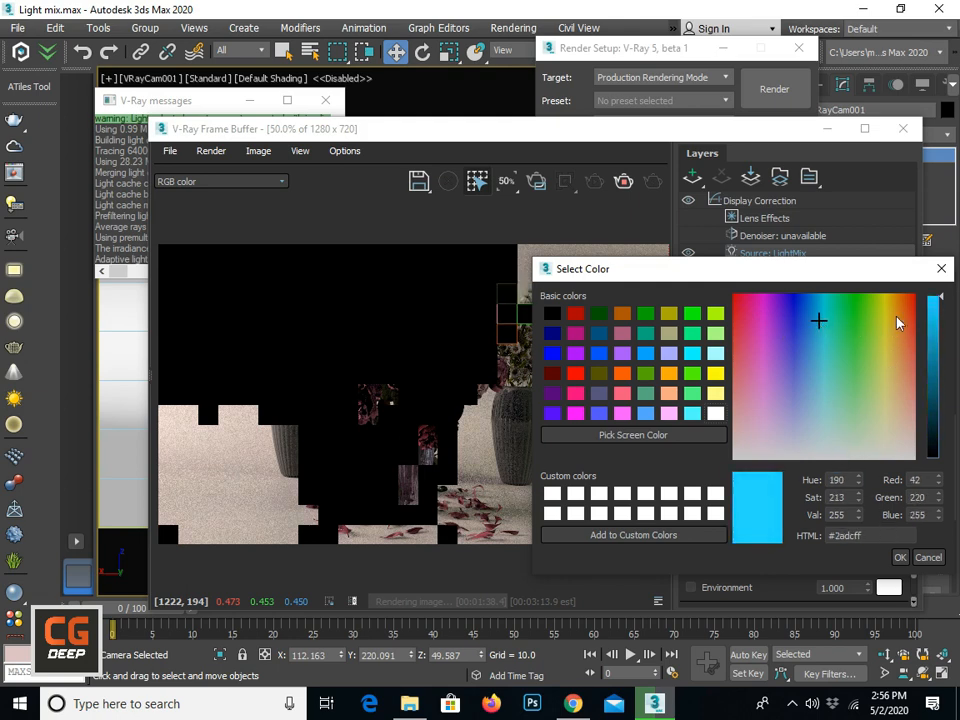
drag(898, 323, 923, 296)
click(900, 557)
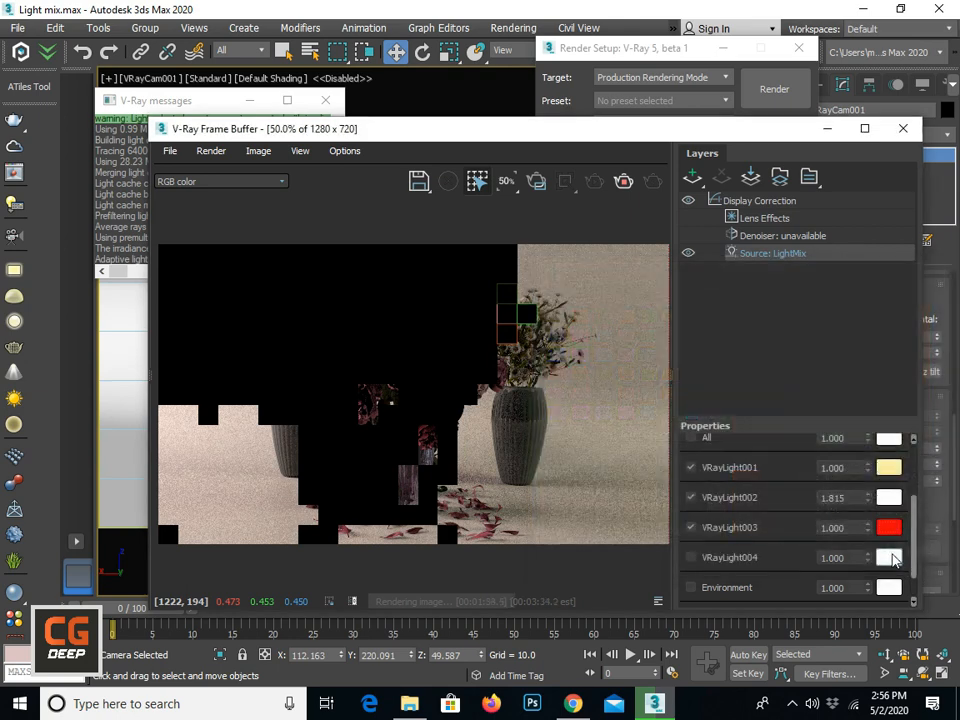
Enable VRayLight004 in the LightMix, and give VRayLight003 a dark golden-yellow color with an intensity multiplier of 1.045.
click(691, 557)
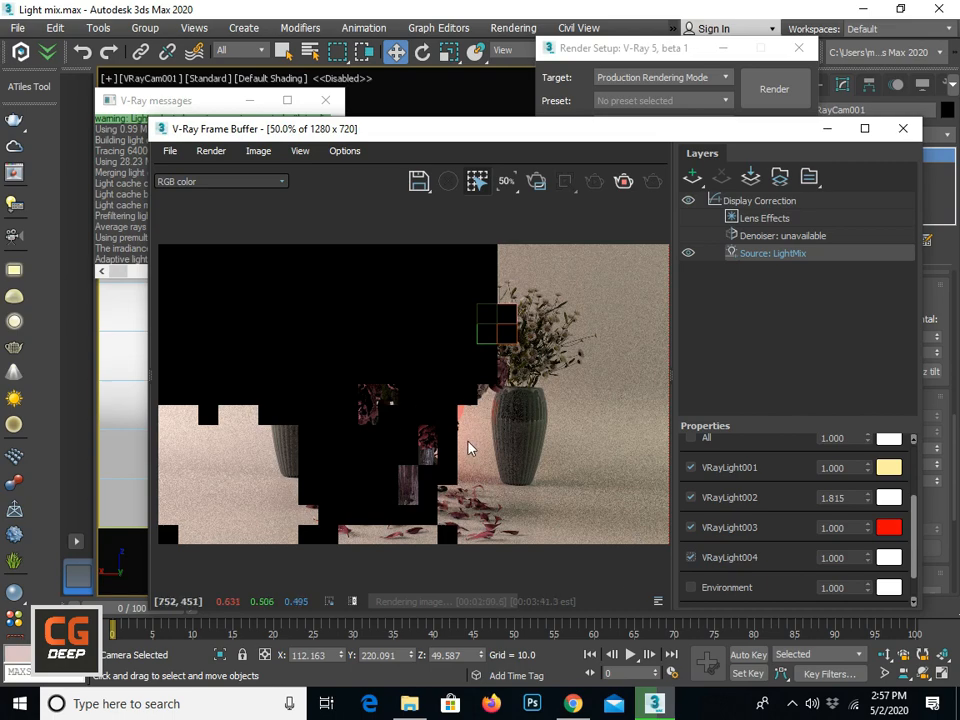
click(888, 527)
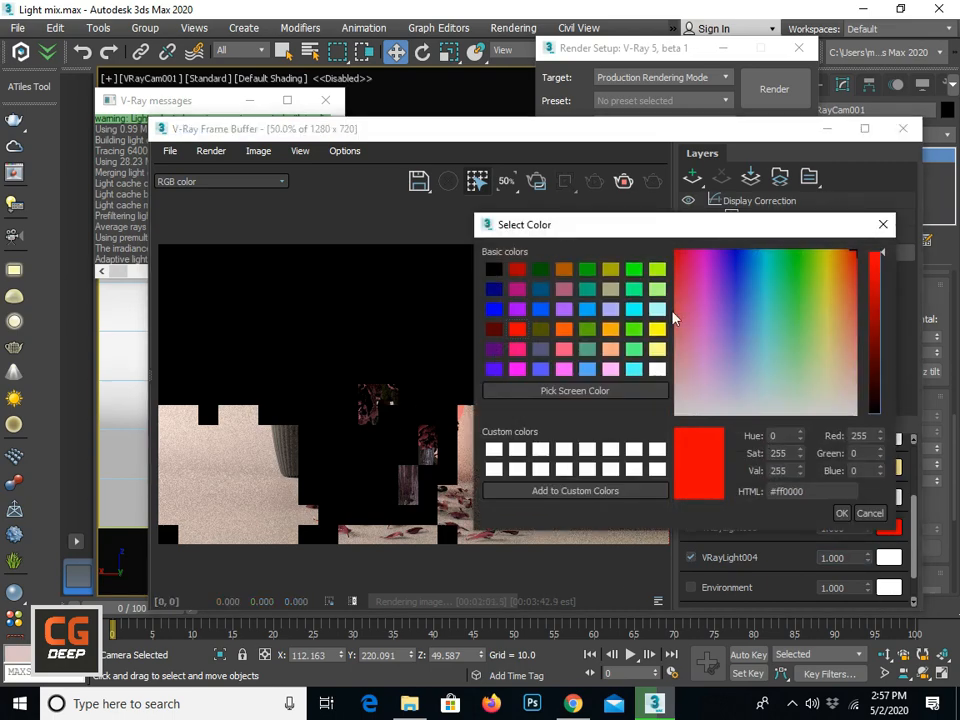
drag(851, 303, 887, 268)
drag(785, 325, 652, 440)
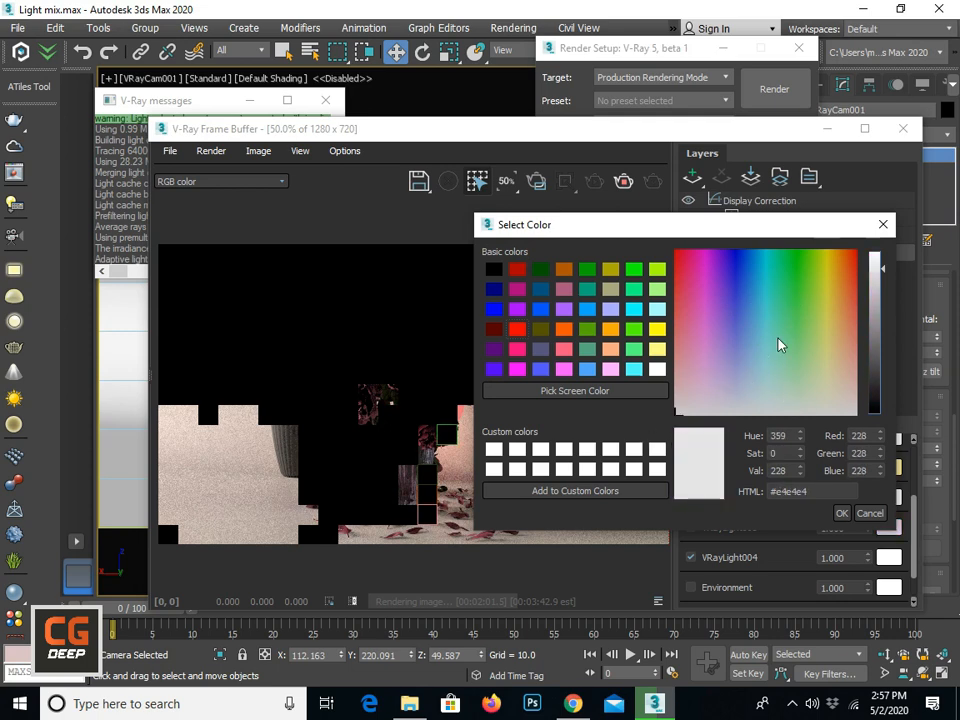
drag(781, 345, 882, 289)
click(842, 513)
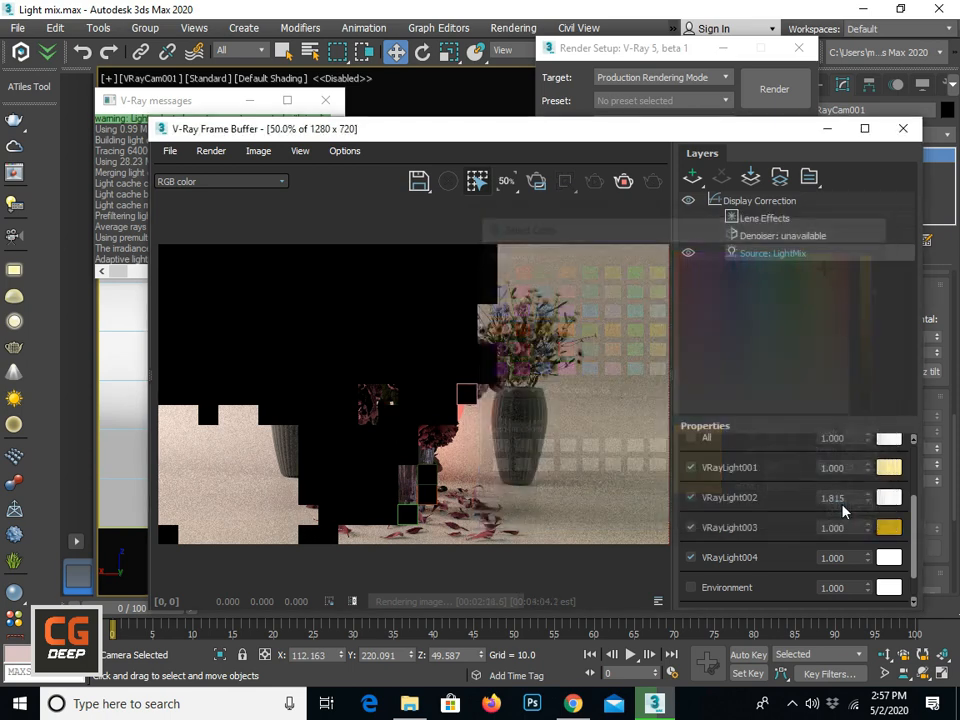
mouse_move(869, 527)
mouse_down()
mouse_move(873, 418)
mouse_move(867, 523)
mouse_up()
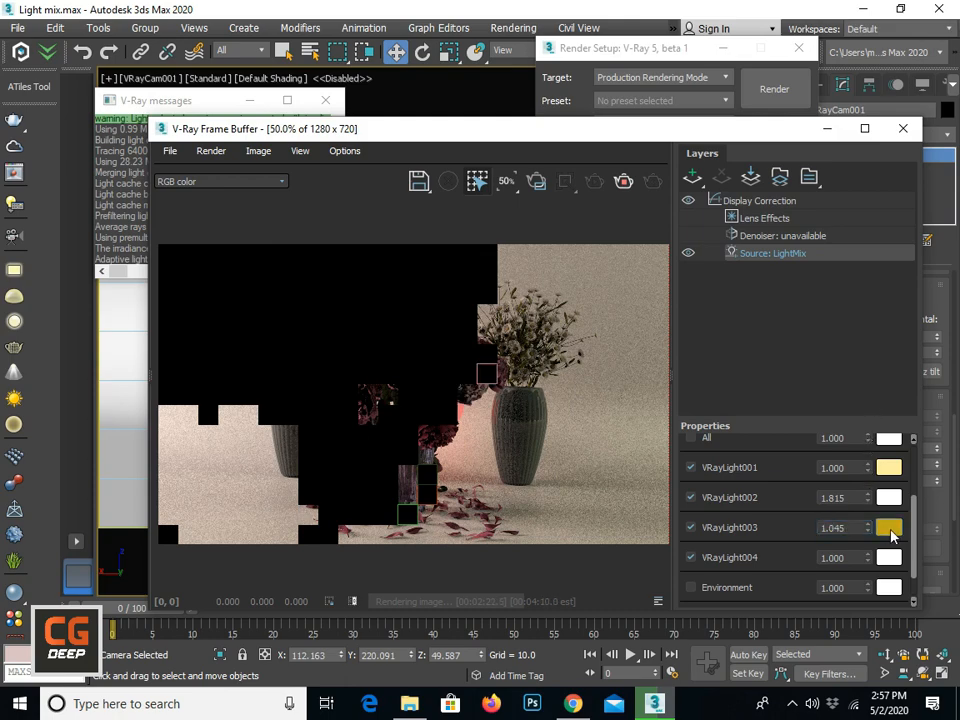
Set VRayLight004's LightMix color to a slightly darkened golden yellow.
click(888, 557)
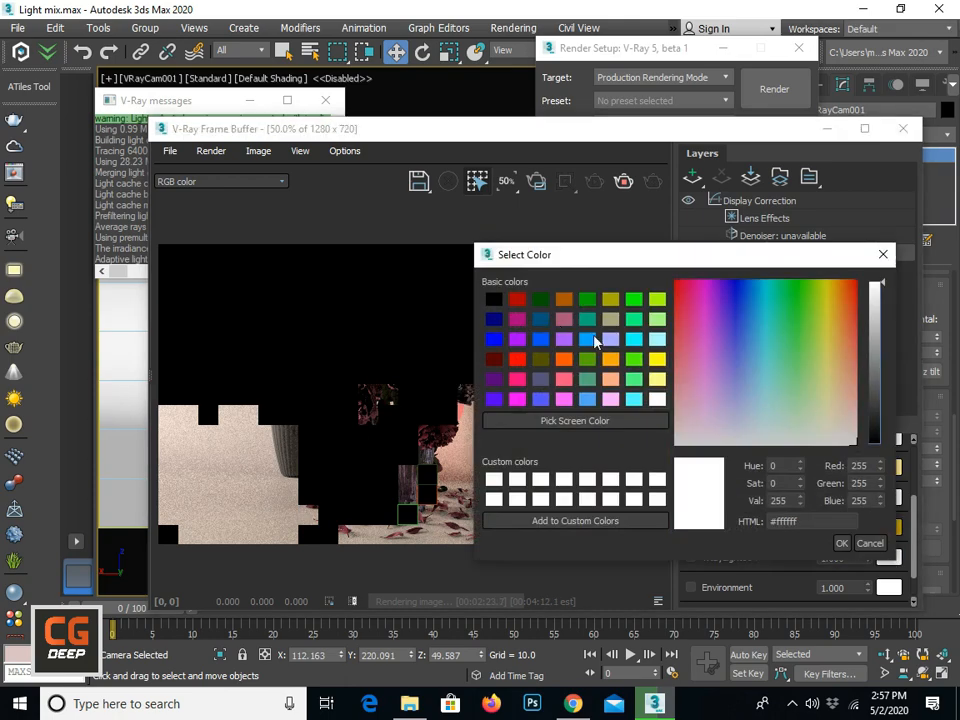
click(823, 287)
drag(824, 288, 821, 292)
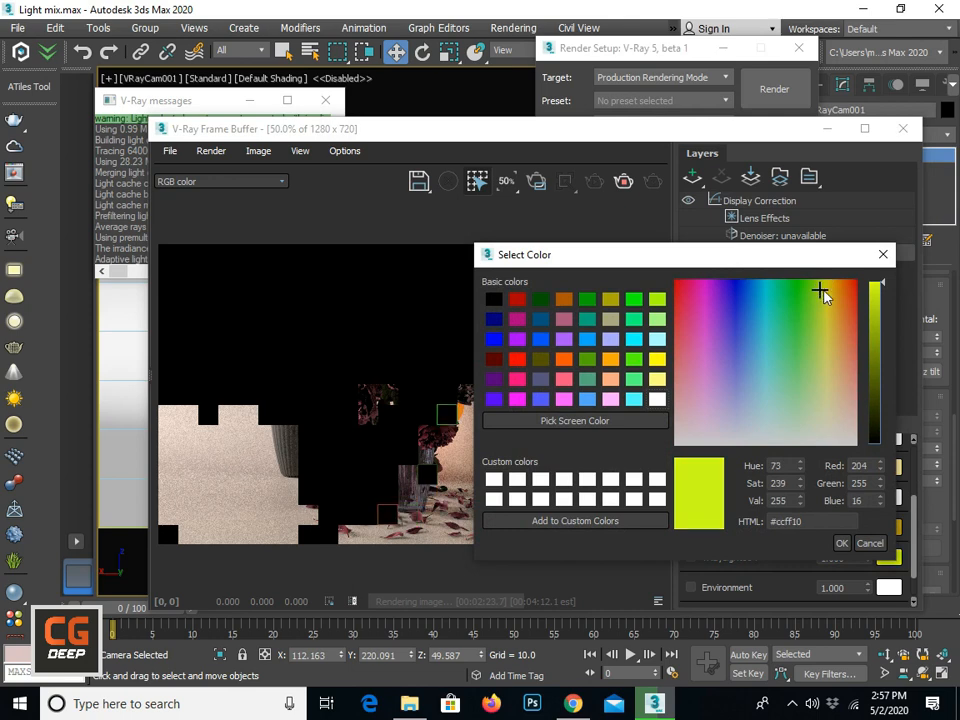
drag(745, 350, 835, 389)
click(829, 281)
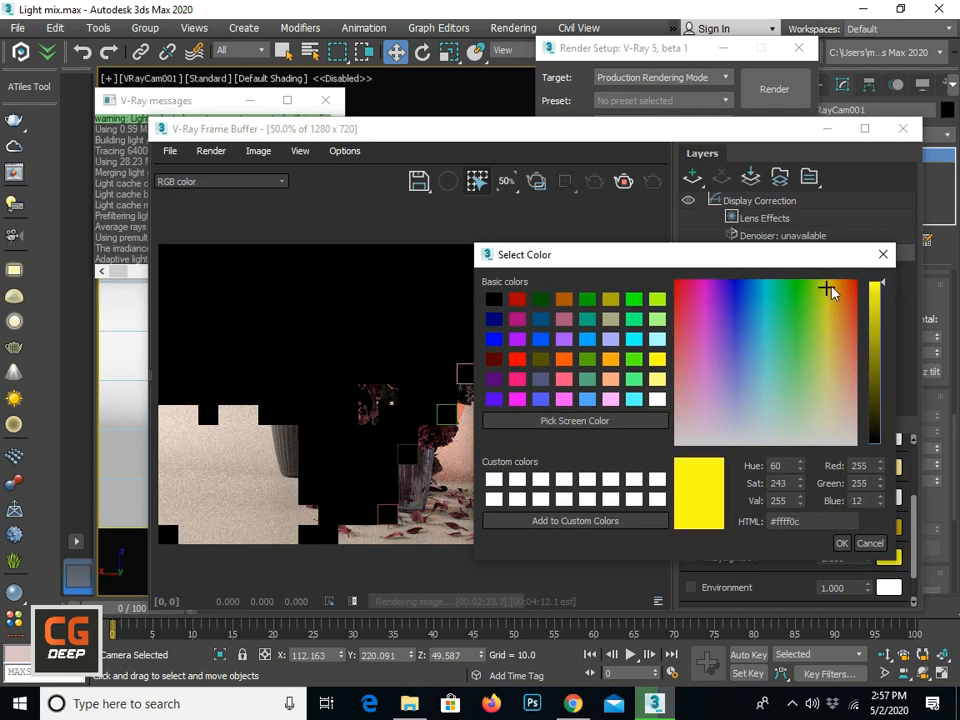
drag(867, 344, 878, 308)
click(843, 545)
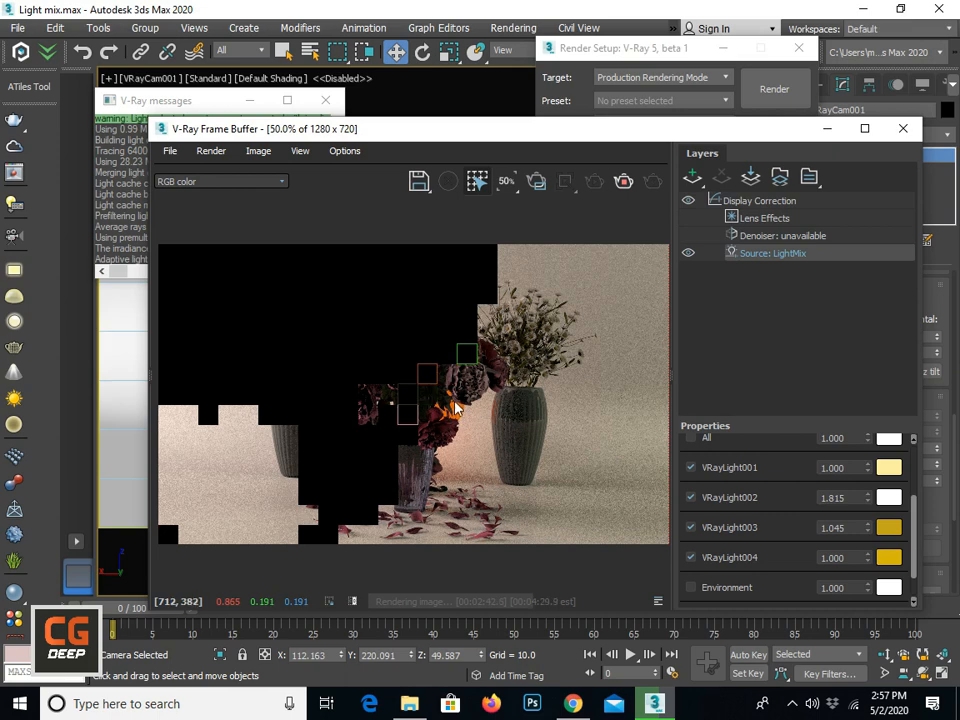
Switch the Environment light on and back off, and enable Self Illumination in the LightMix.
click(713, 590)
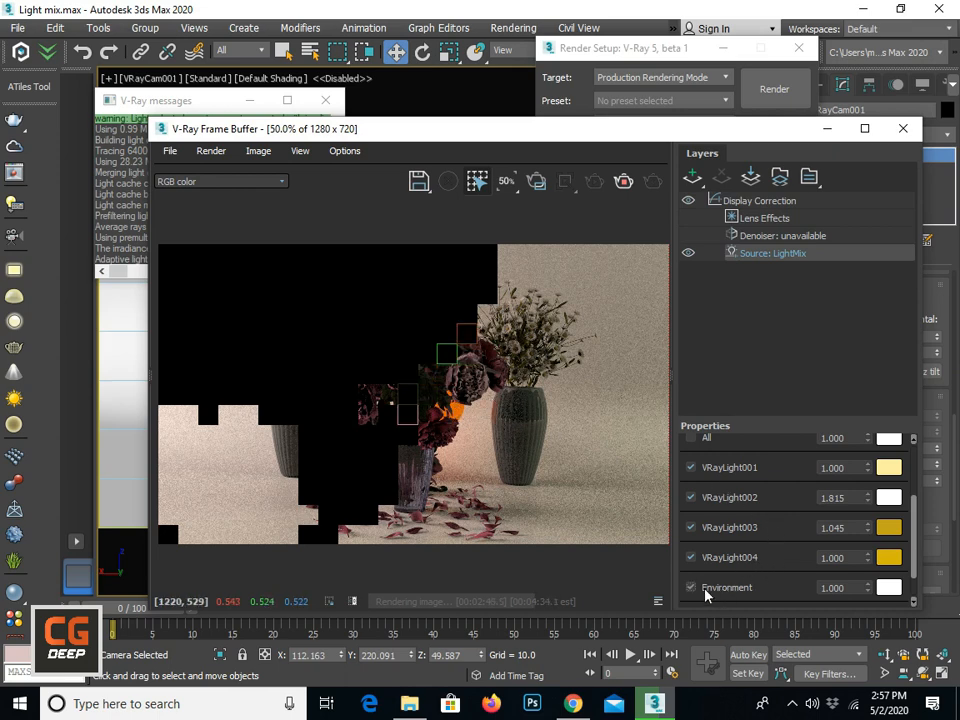
scroll(767, 550, down, 1)
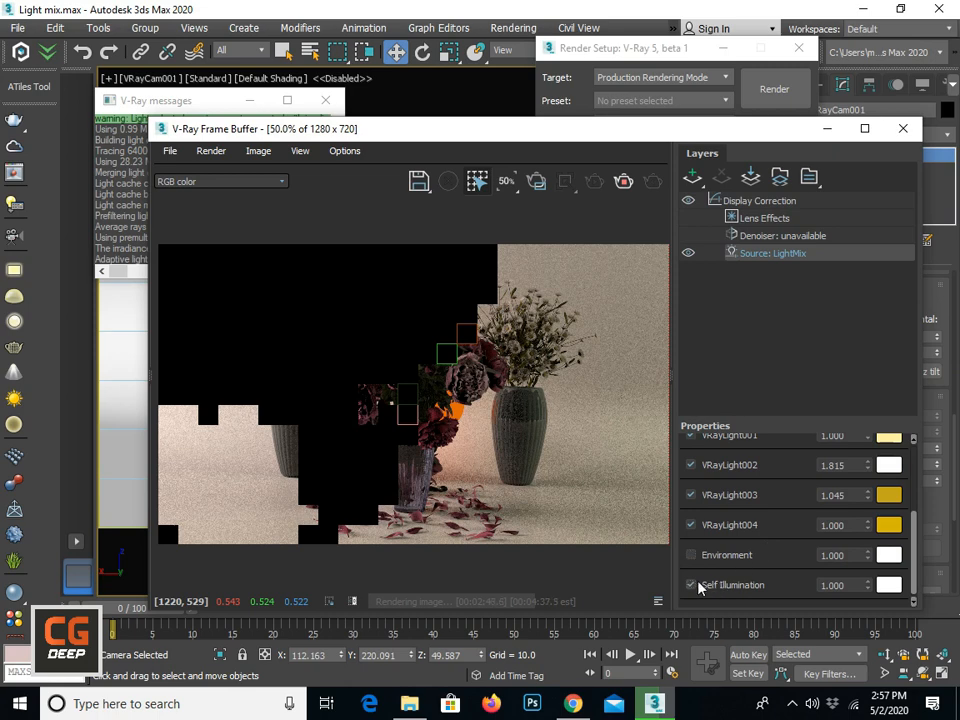
scroll(491, 410, up, 1)
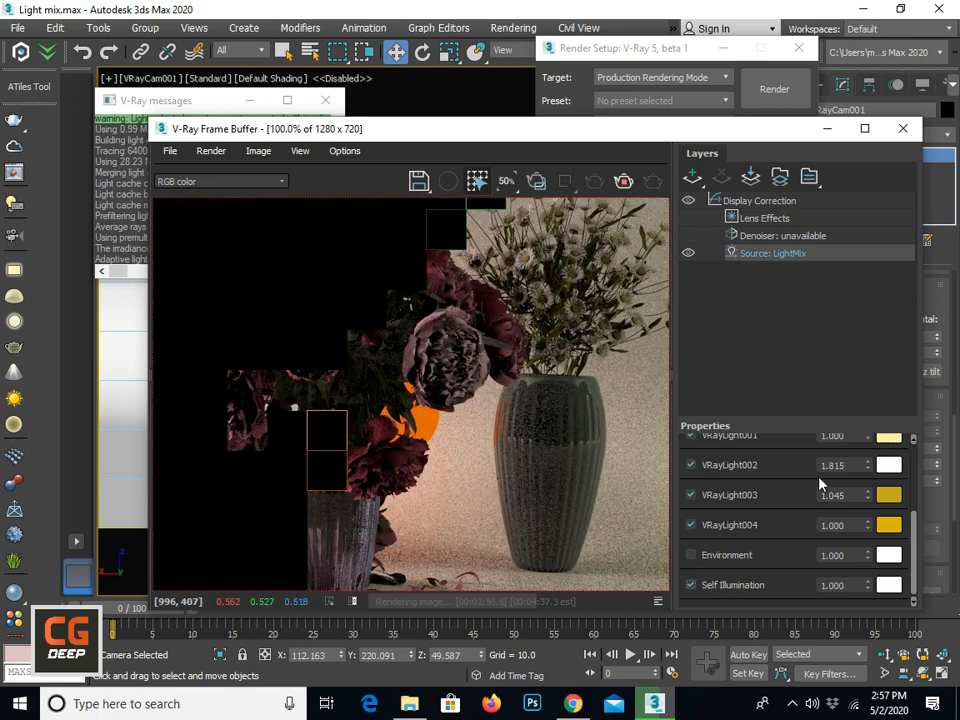
Raise VRayLight001's intensity multiplier to 1.520, check the render at different zooms, and fine-tune the multiplier to 1.585.
scroll(787, 531, up, 4)
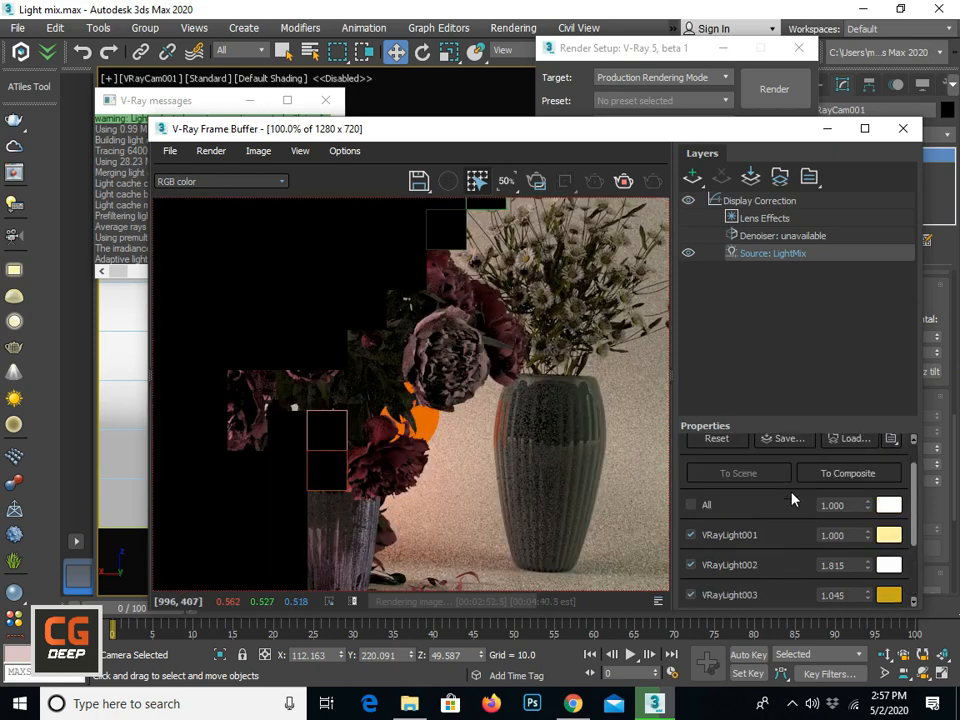
scroll(812, 519, down, 1)
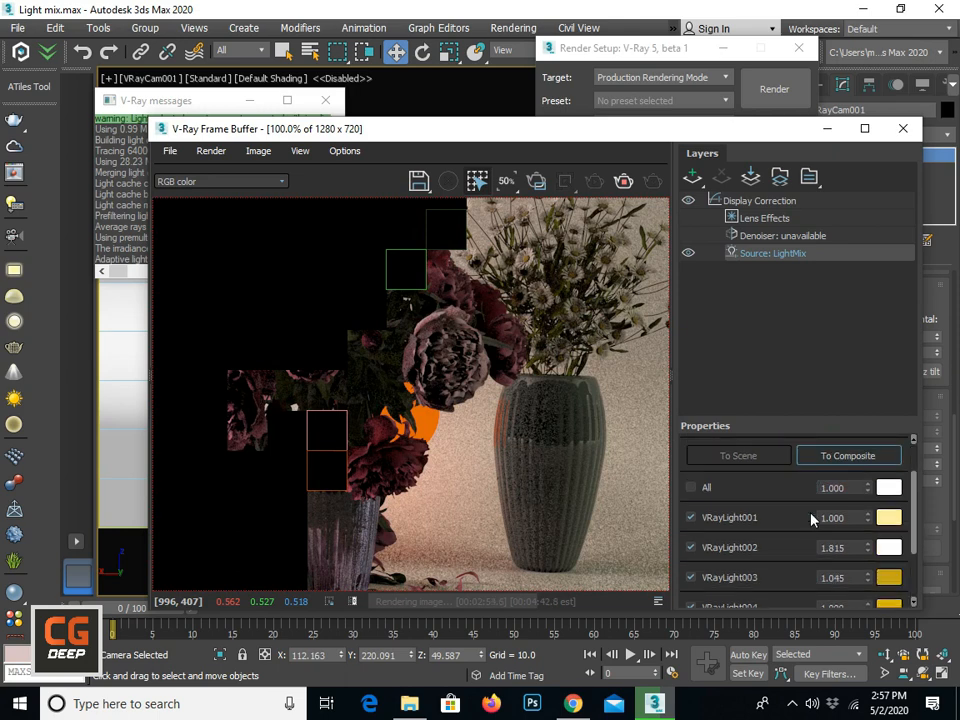
drag(868, 517, 874, 412)
scroll(514, 465, down, 2)
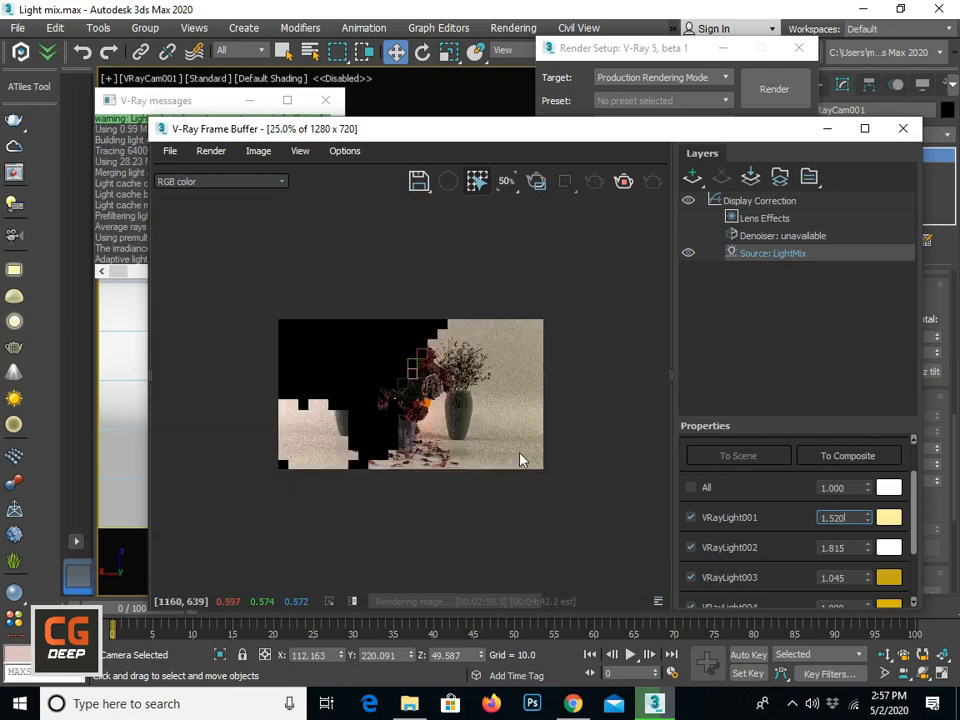
scroll(519, 460, up, 1)
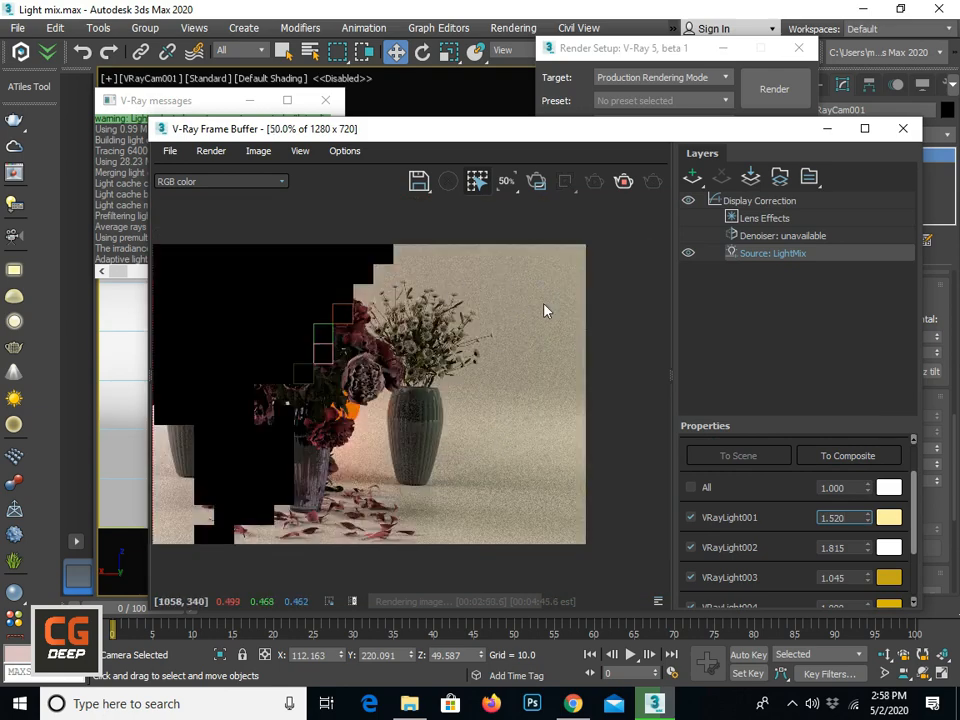
drag(693, 130, 690, 92)
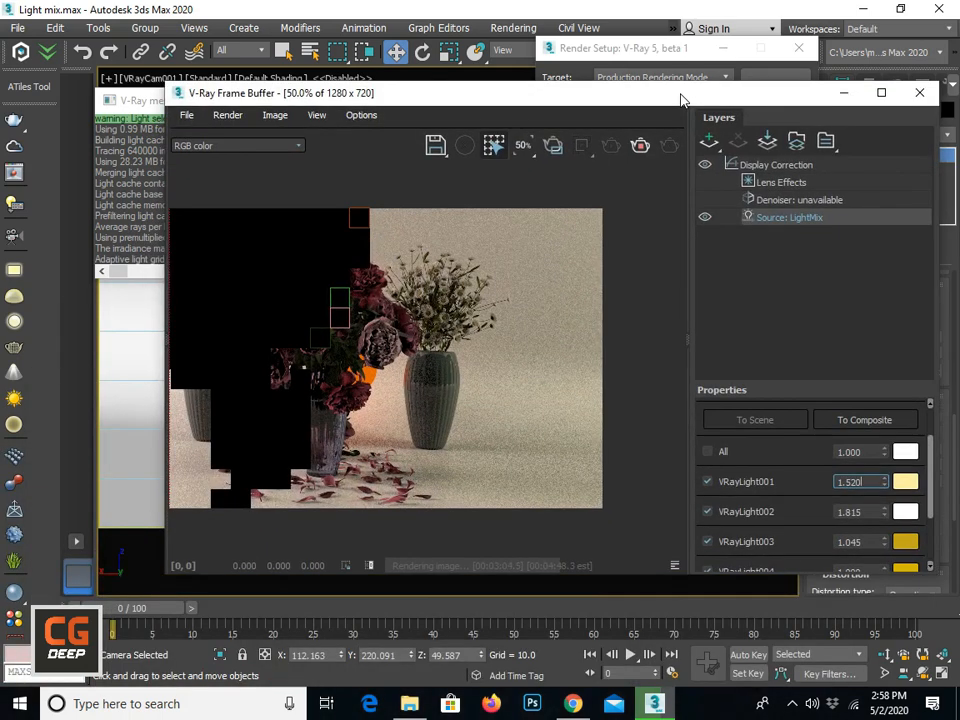
scroll(355, 297, down, 1)
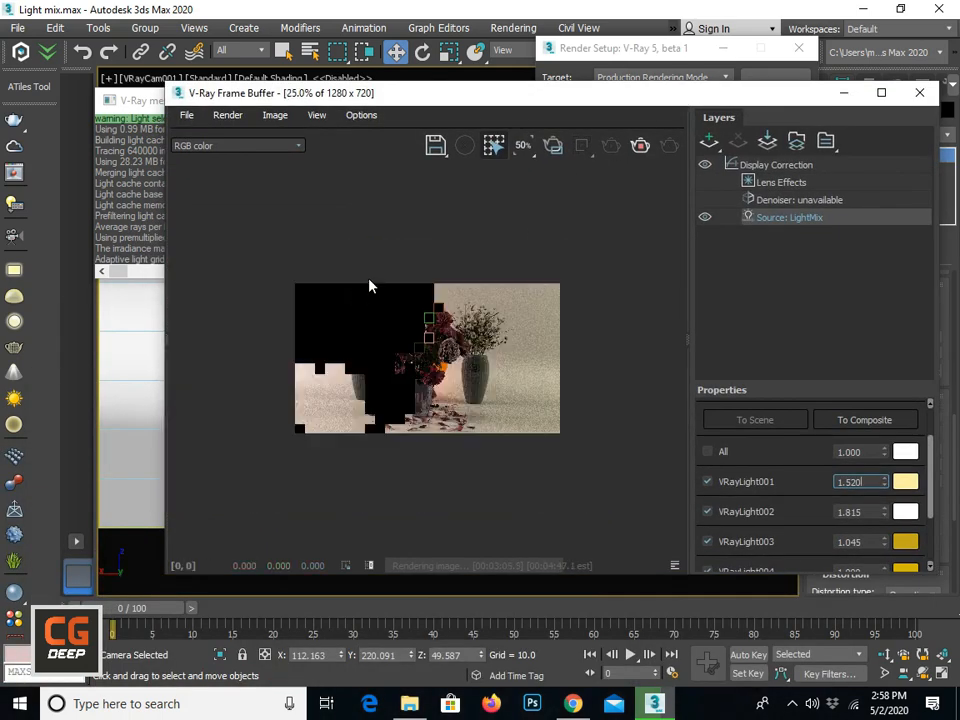
scroll(454, 377, up, 1)
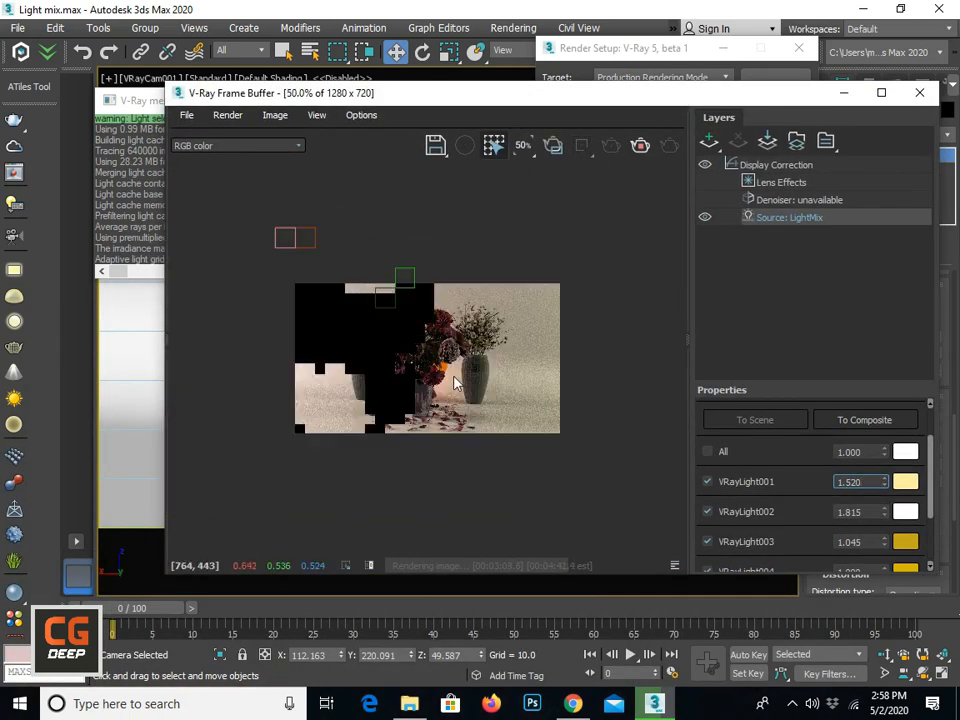
scroll(423, 356, up, 1)
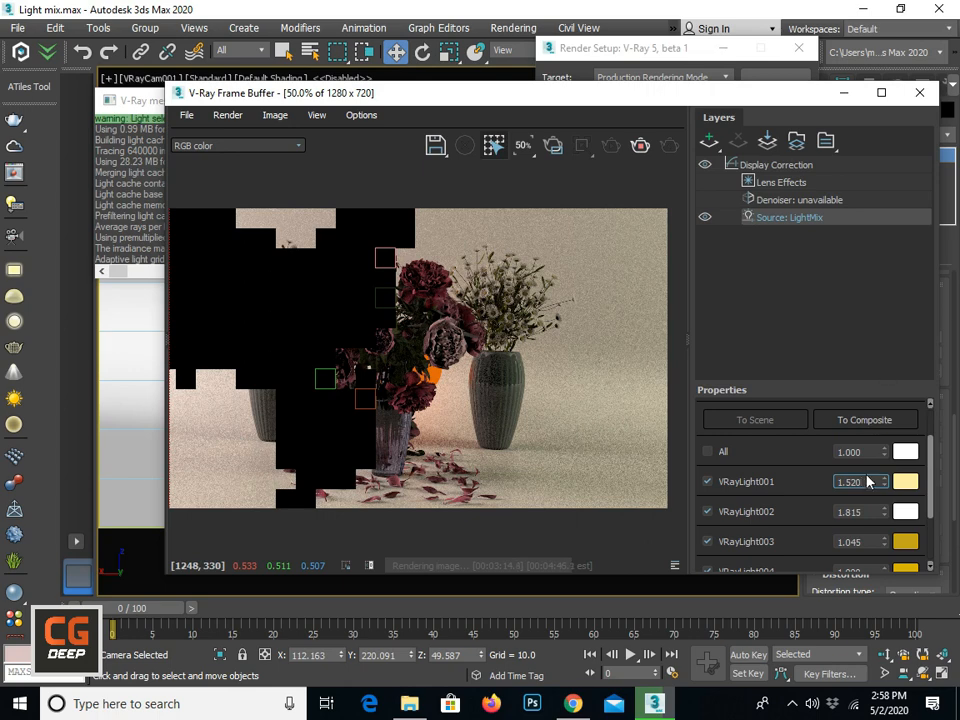
mouse_move(884, 484)
mouse_down()
mouse_move(888, 468)
mouse_move(899, 479)
mouse_up()
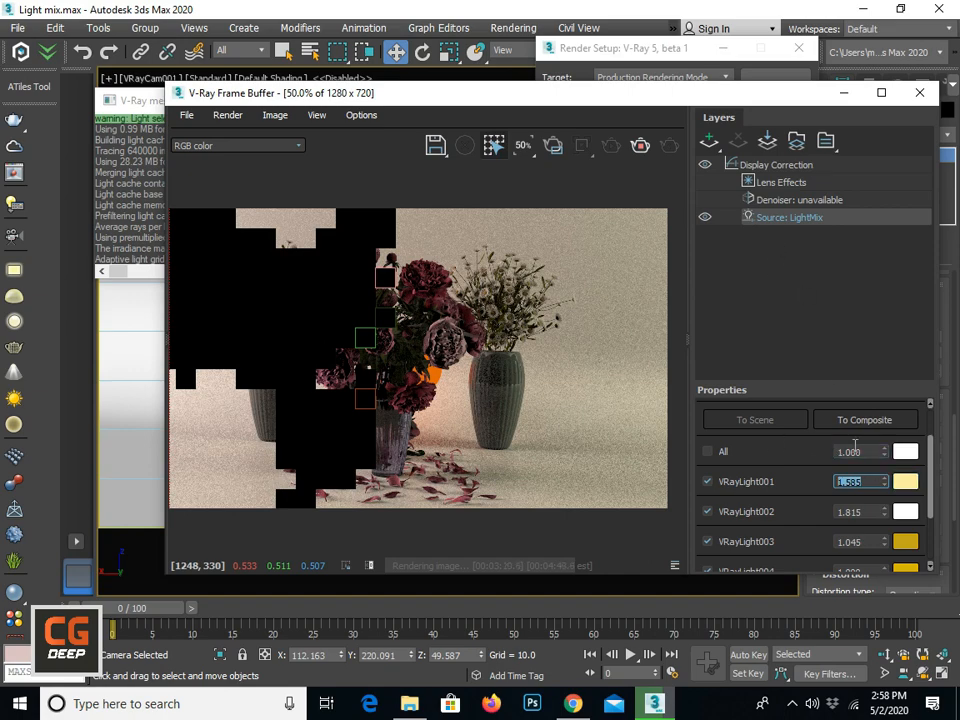
Set VRayLight002's LightMix color to the muted grey-green #a0aa99.
click(905, 451)
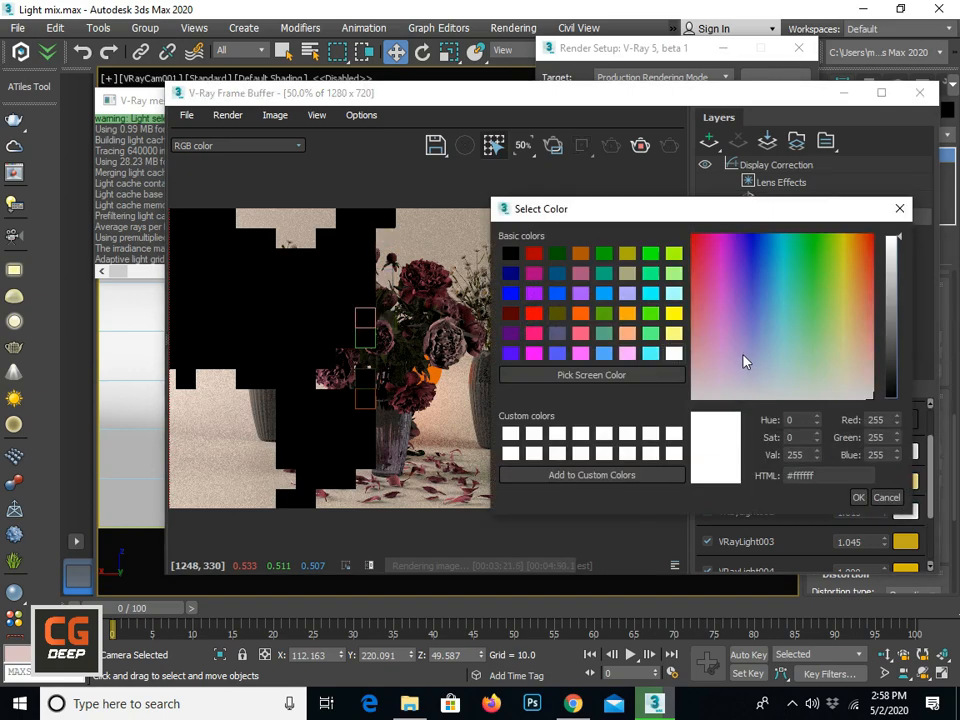
click(674, 273)
click(674, 253)
click(627, 273)
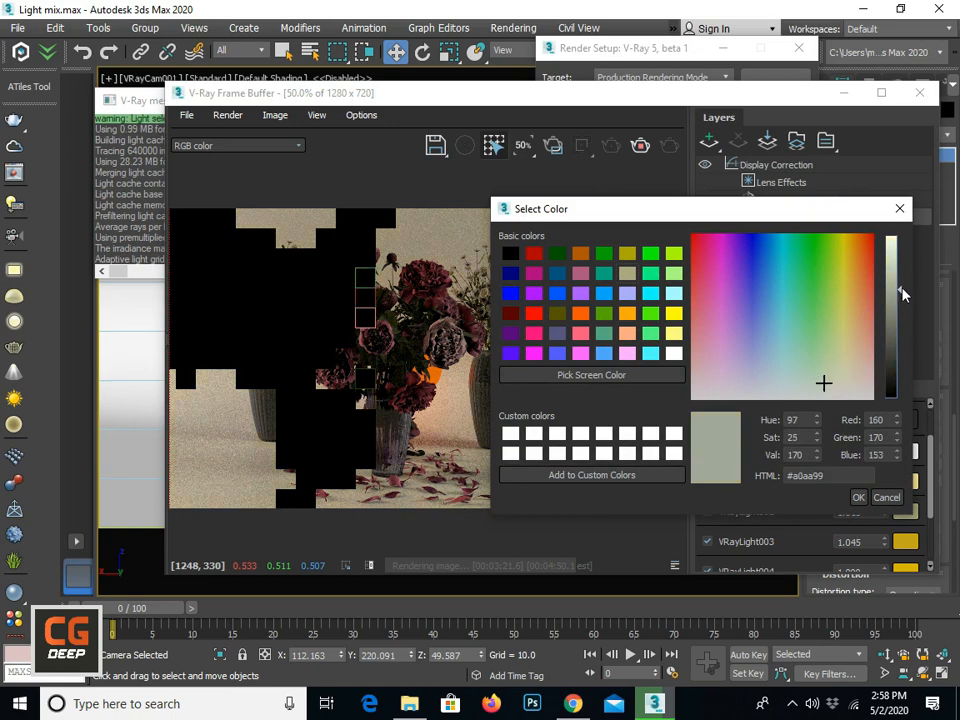
click(858, 498)
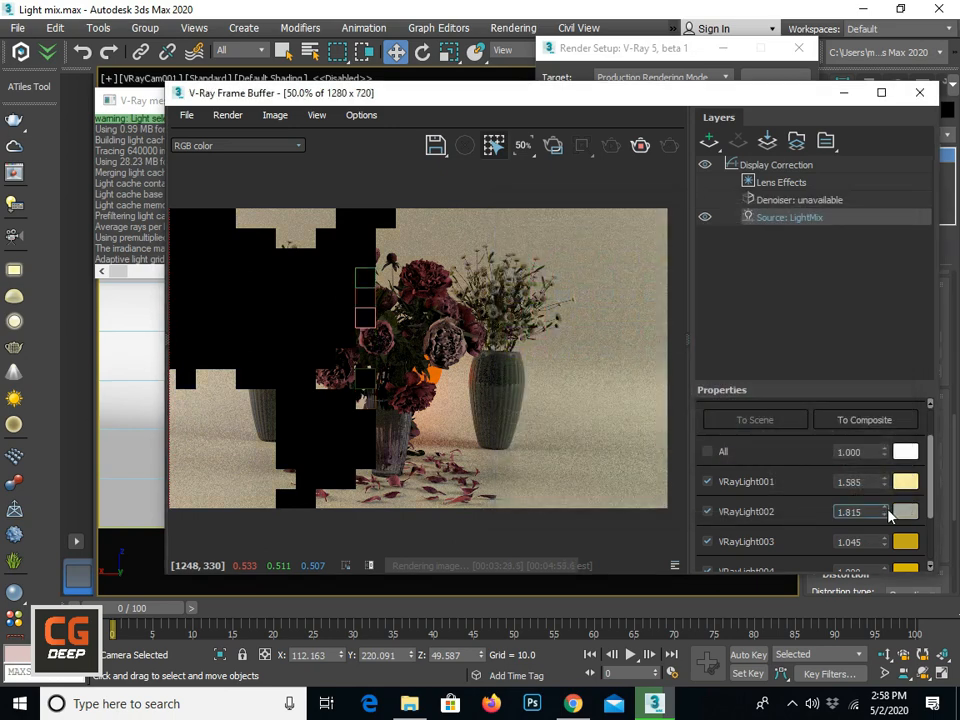
Raise VRayLight002's intensity multiplier to 2.635 and close the frame buffer window.
text(2.500)
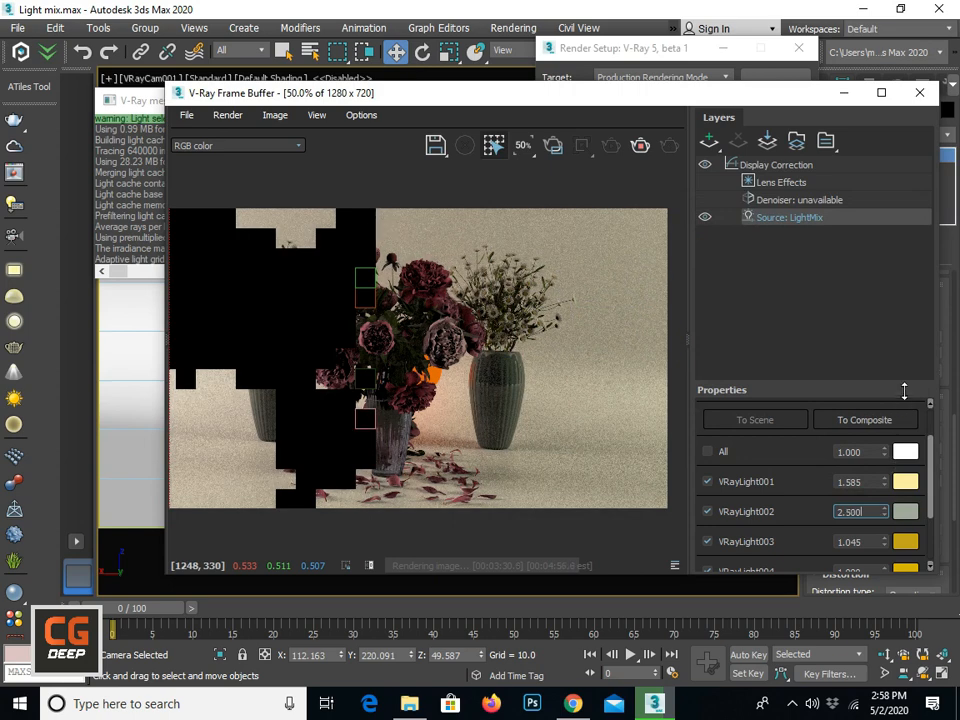
drag(904, 391, 908, 369)
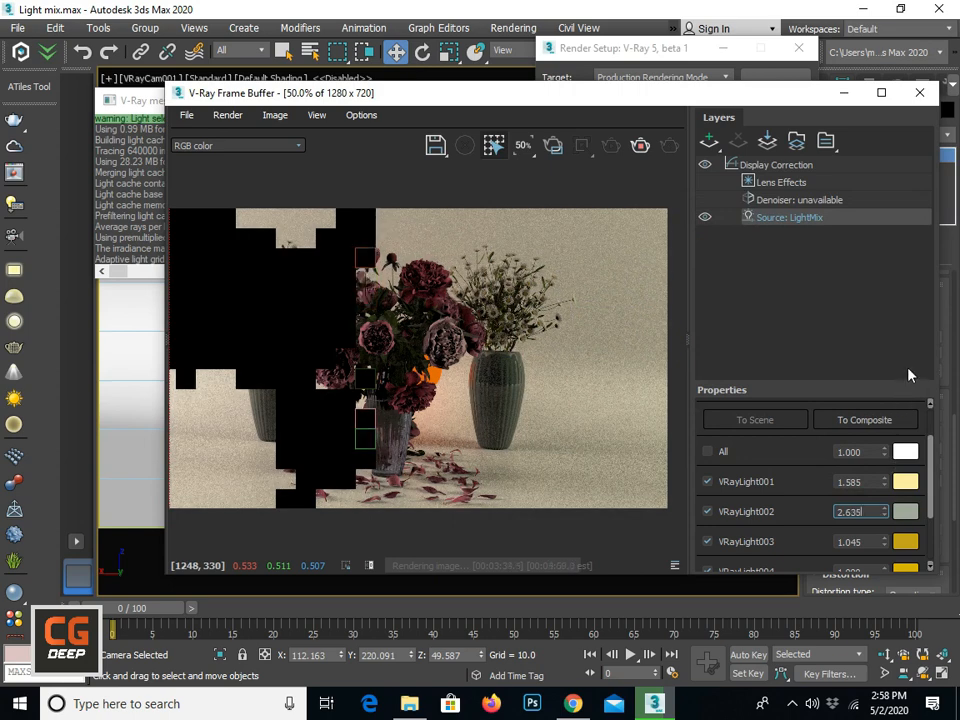
click(919, 92)
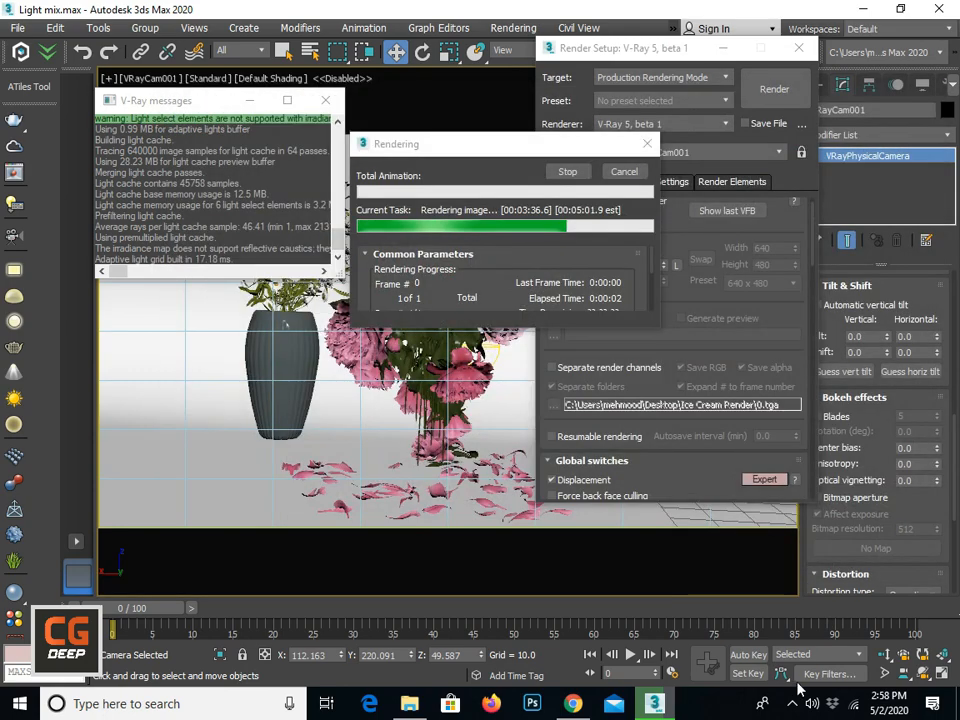